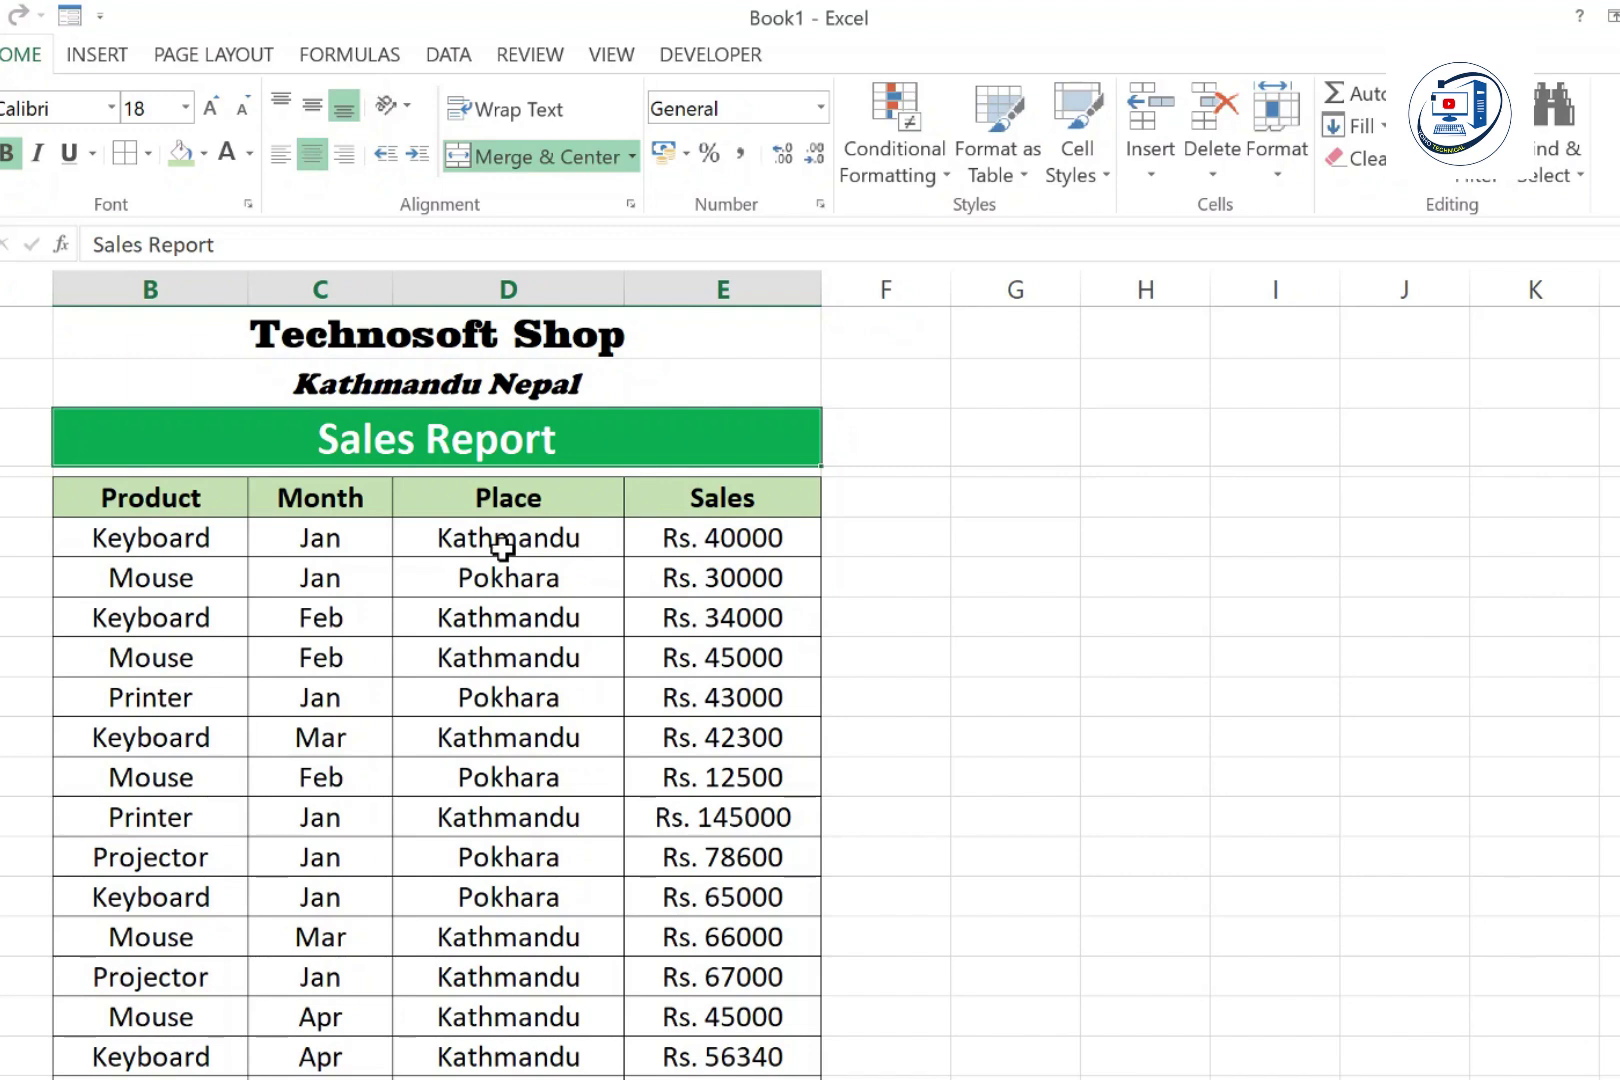
- Review the report's title rows, the four column headings and the first two sales records
click(462, 352)
click(460, 392)
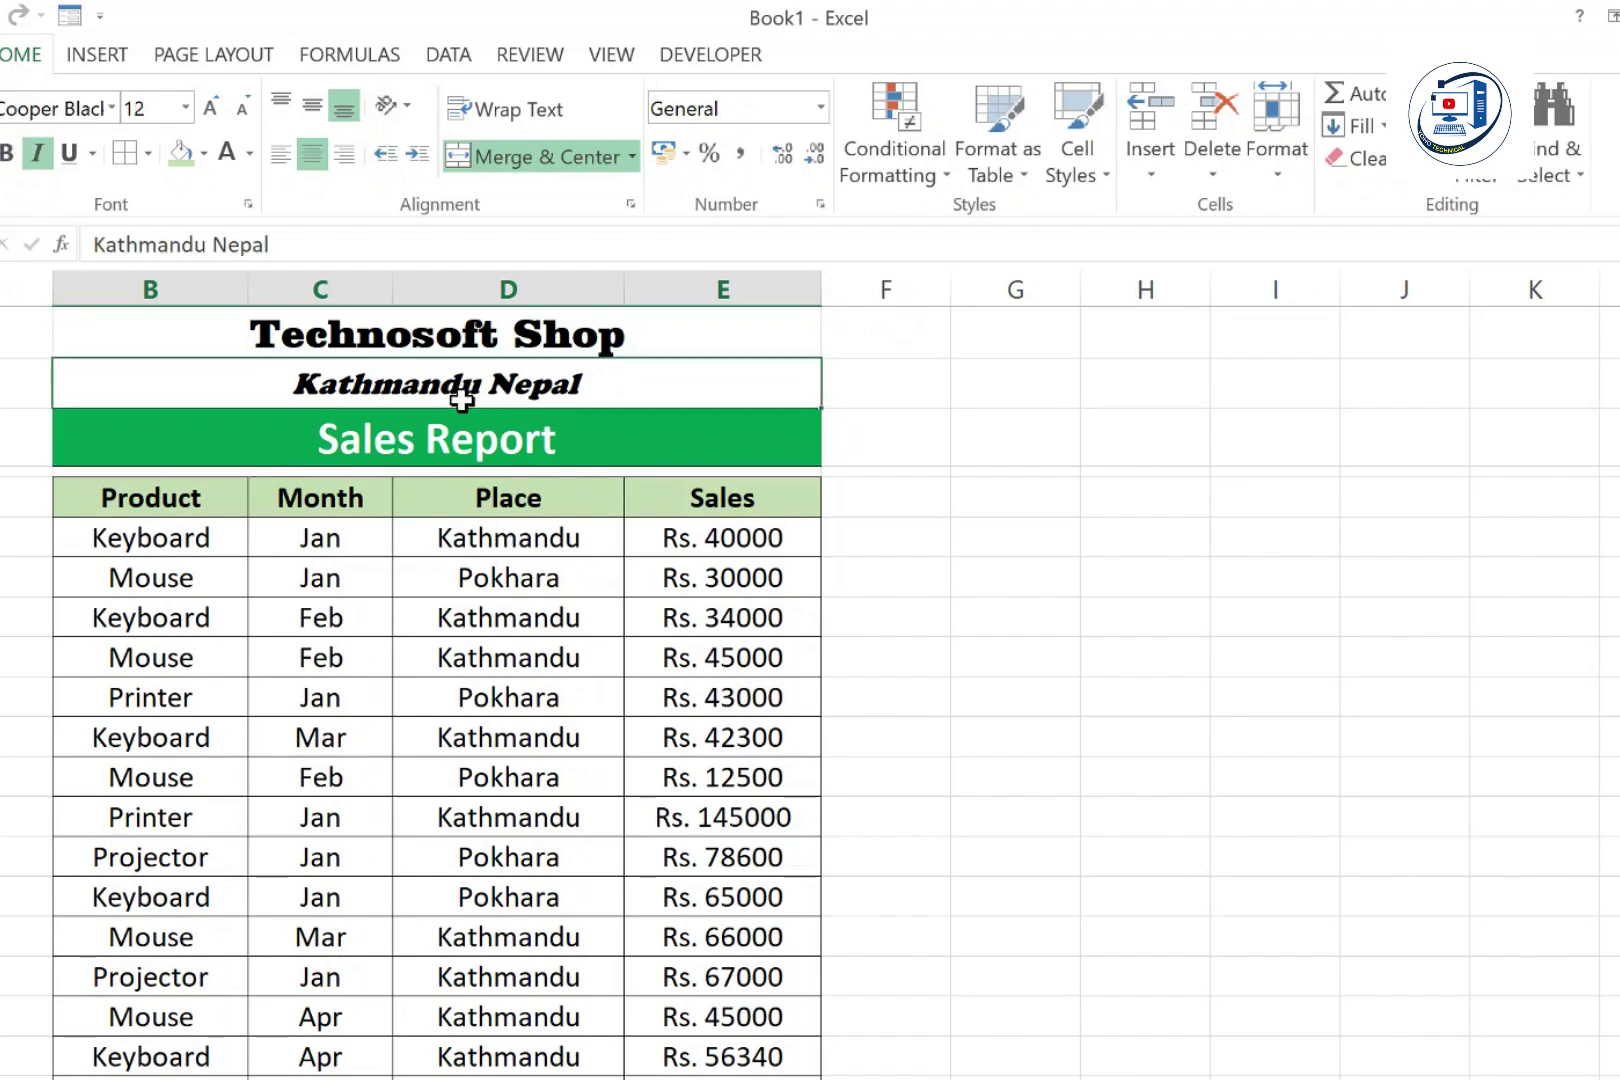
click(468, 452)
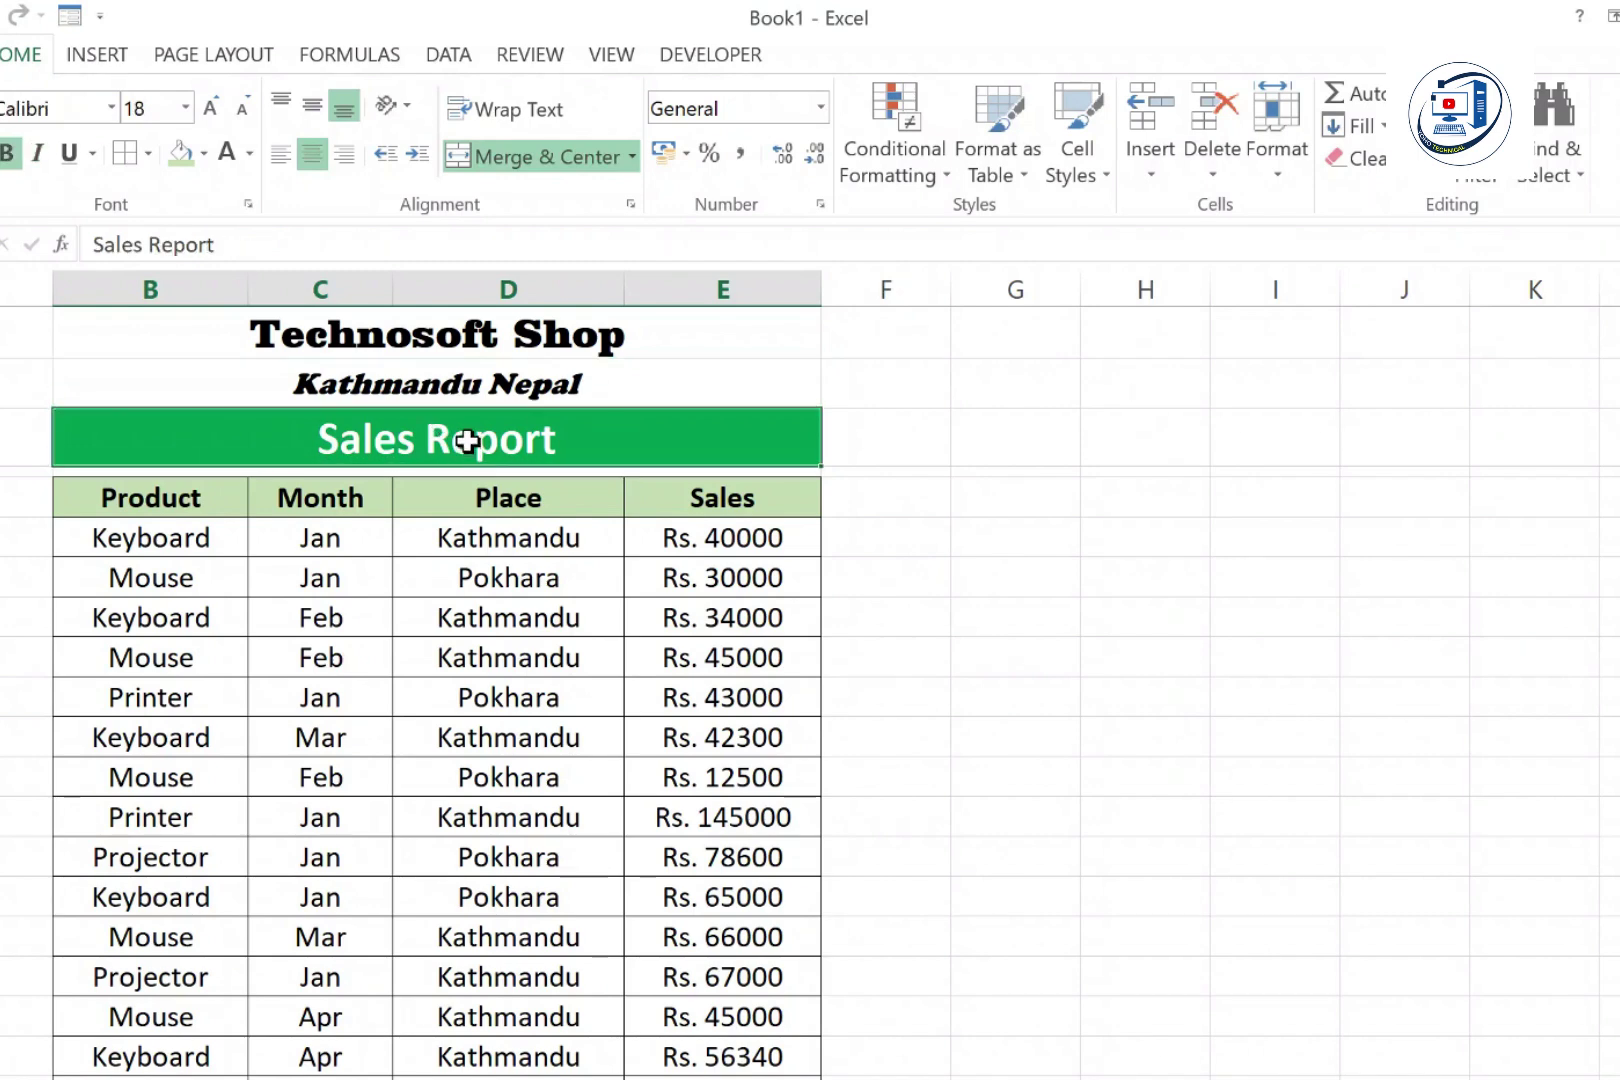
click(194, 503)
click(348, 487)
click(518, 492)
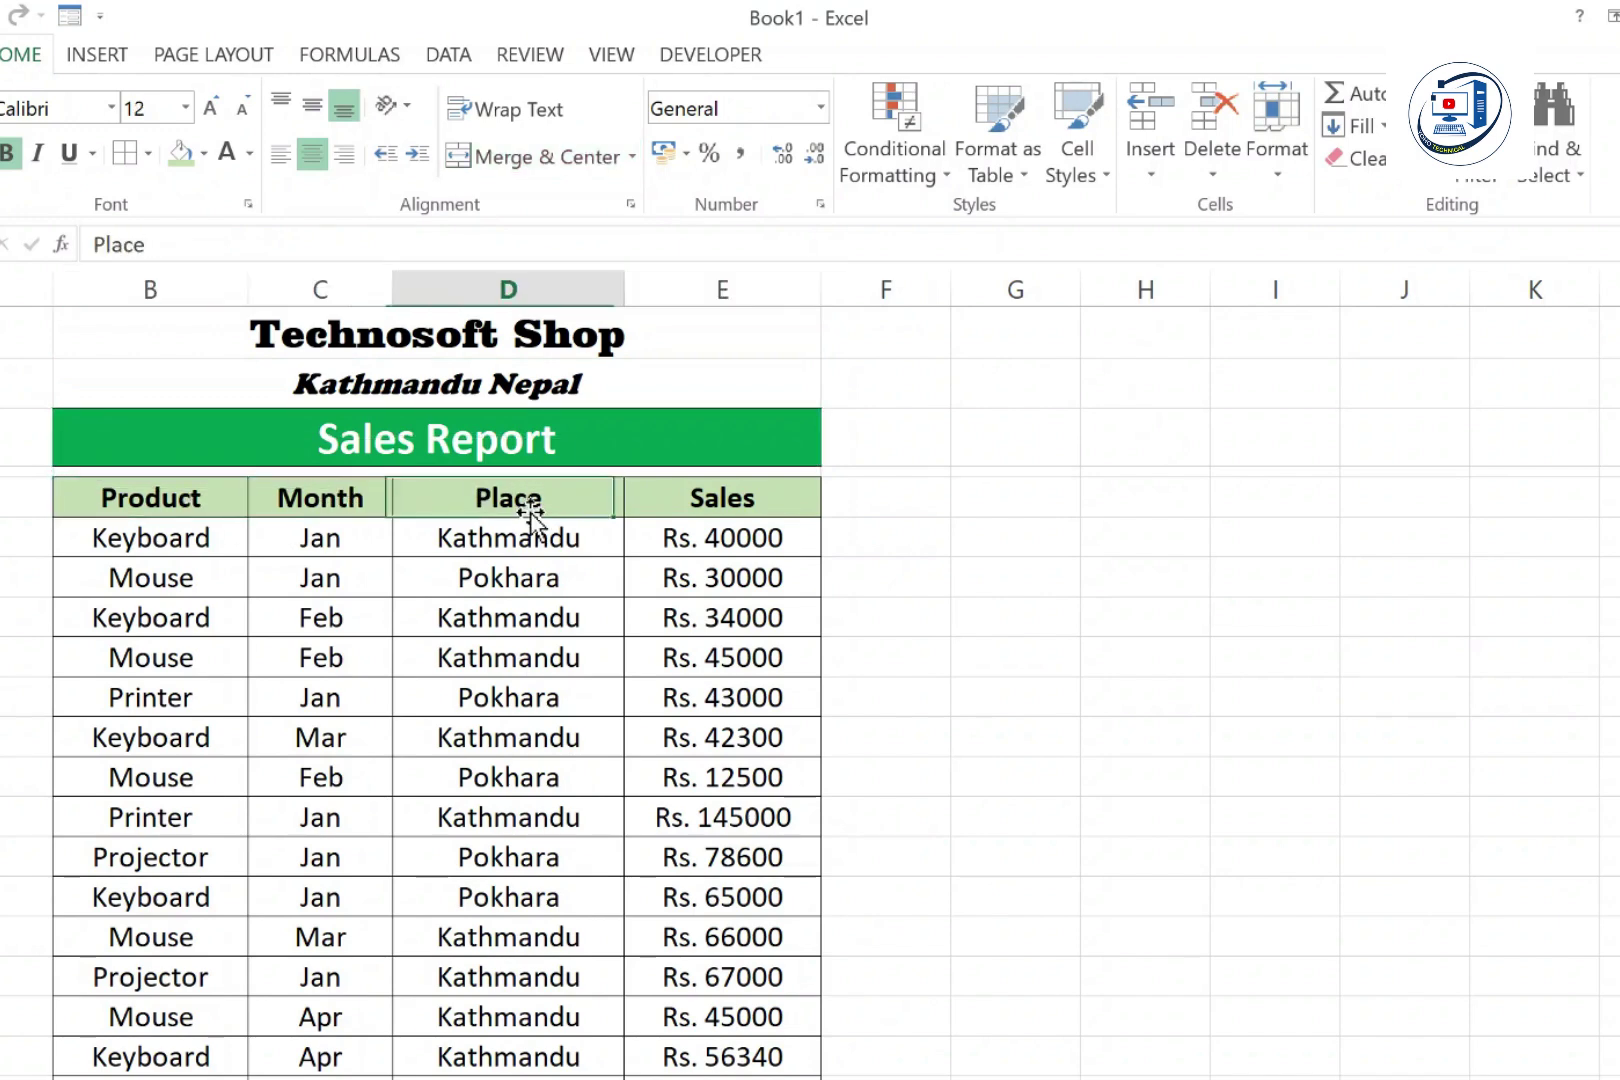
click(691, 514)
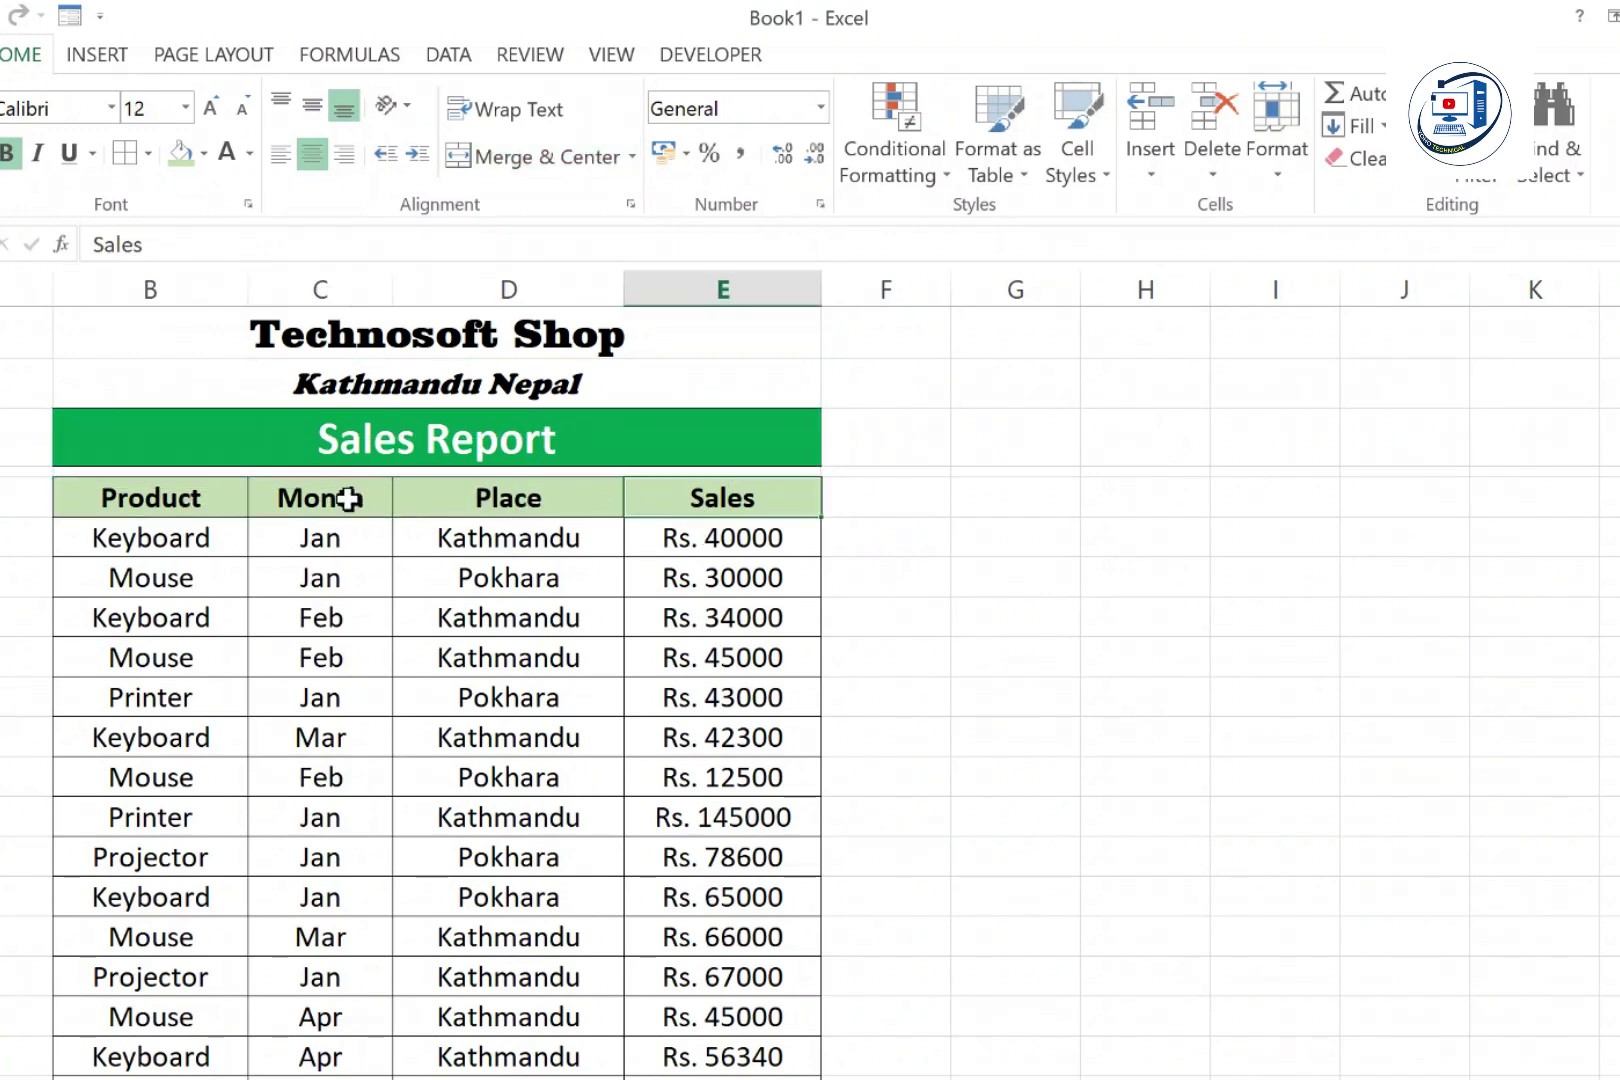
click(218, 524)
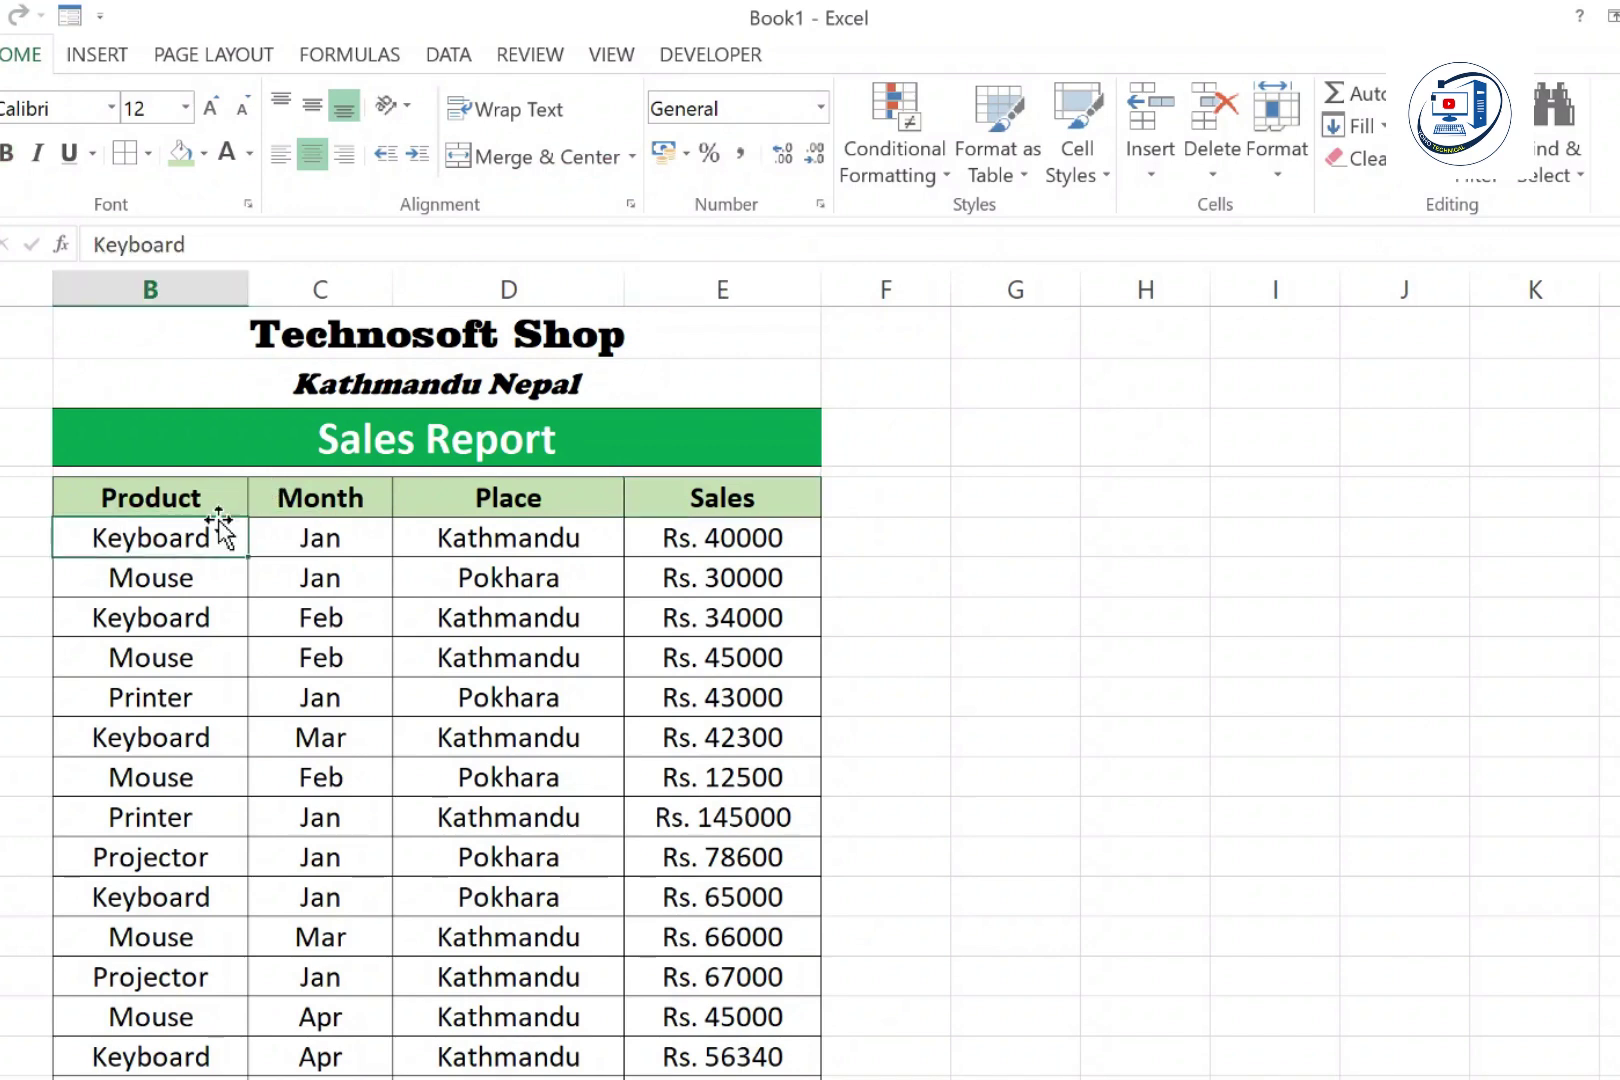
click(322, 553)
click(500, 528)
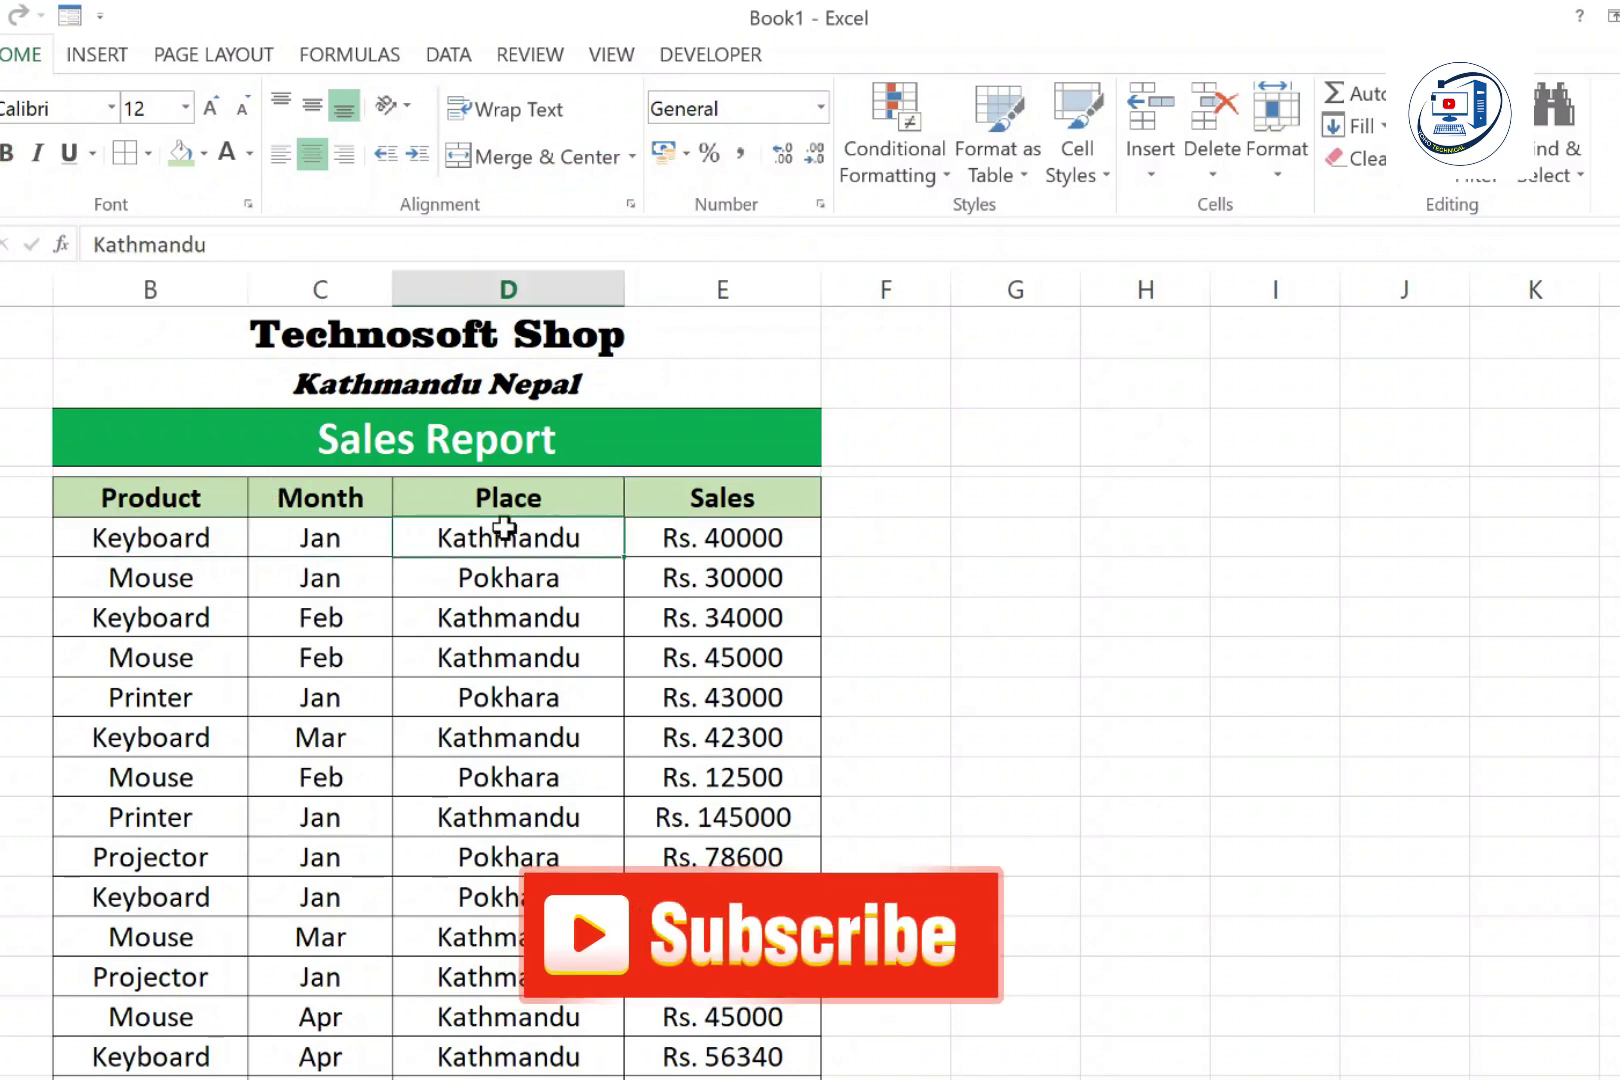
click(735, 545)
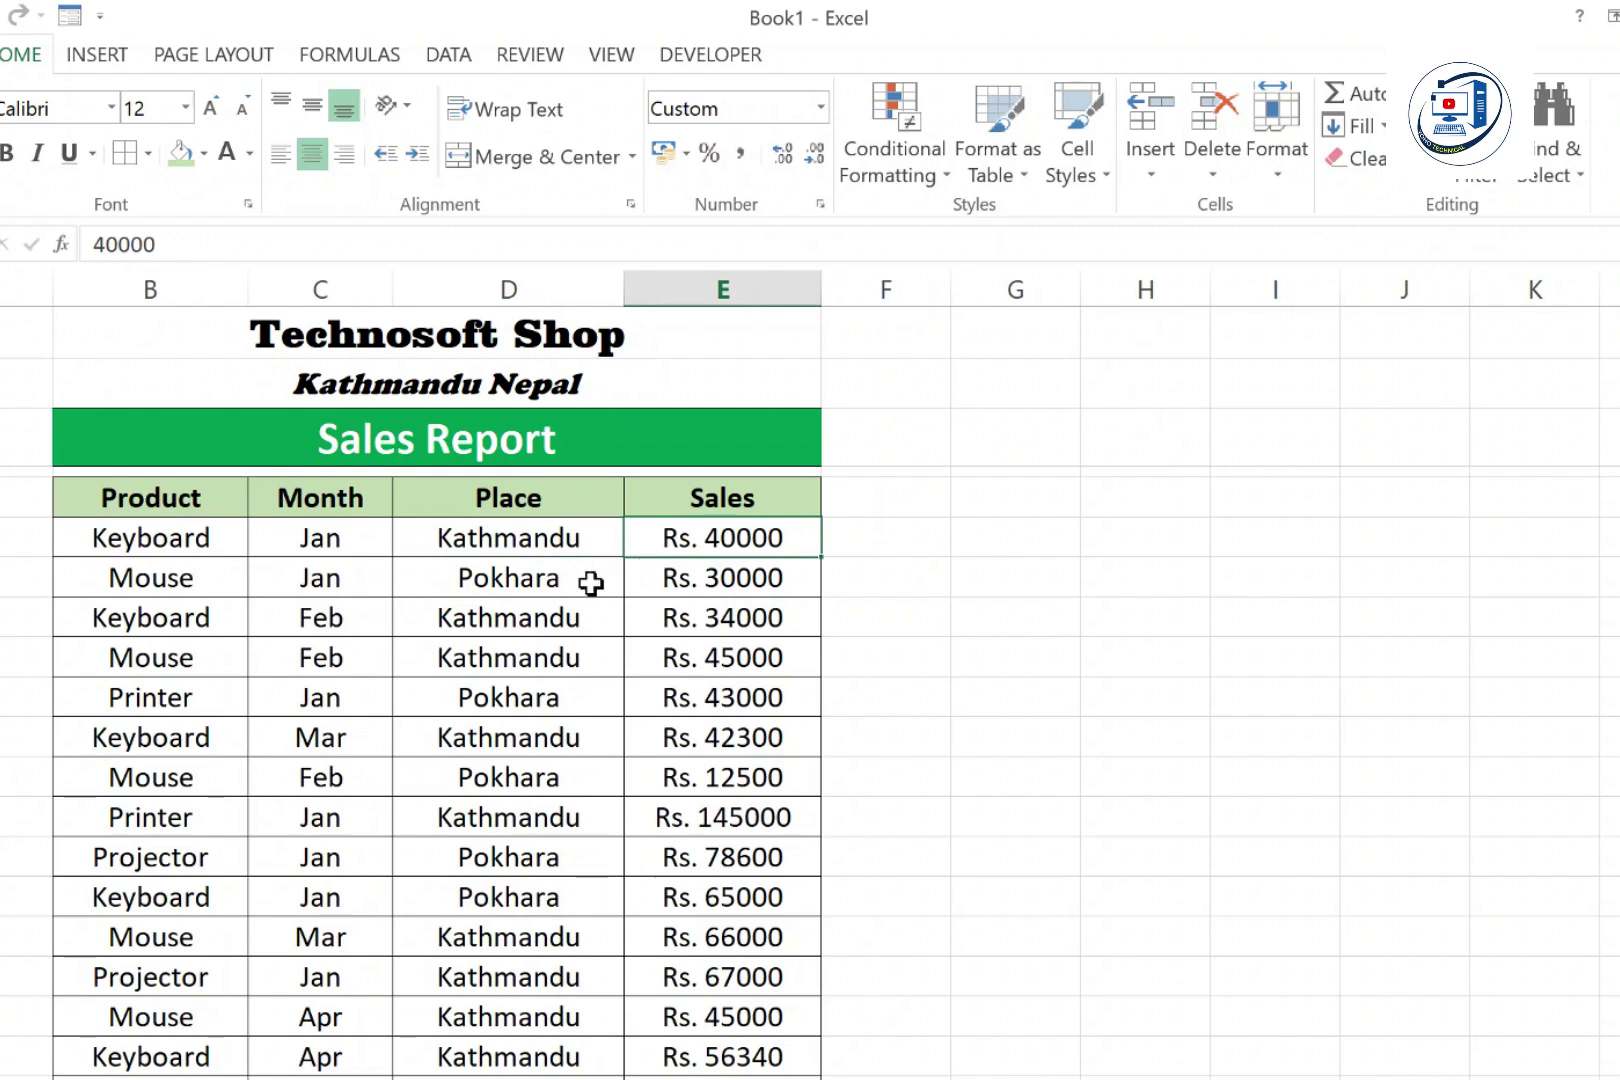
click(130, 575)
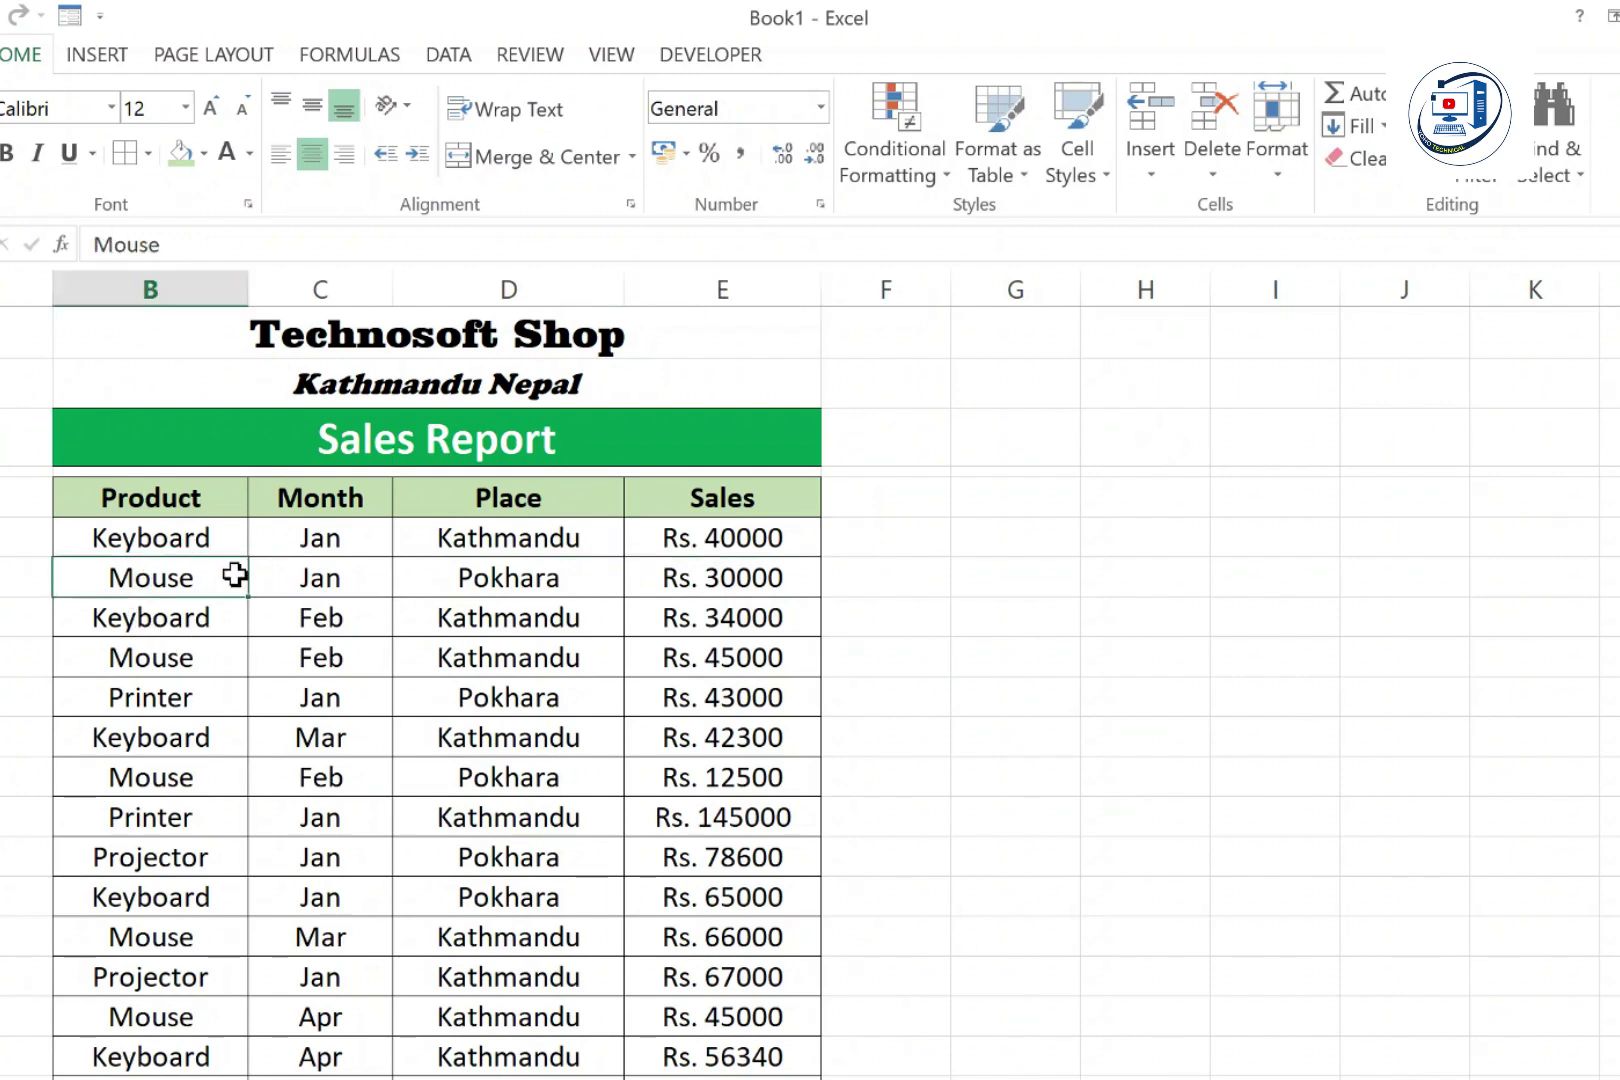
click(327, 590)
click(540, 590)
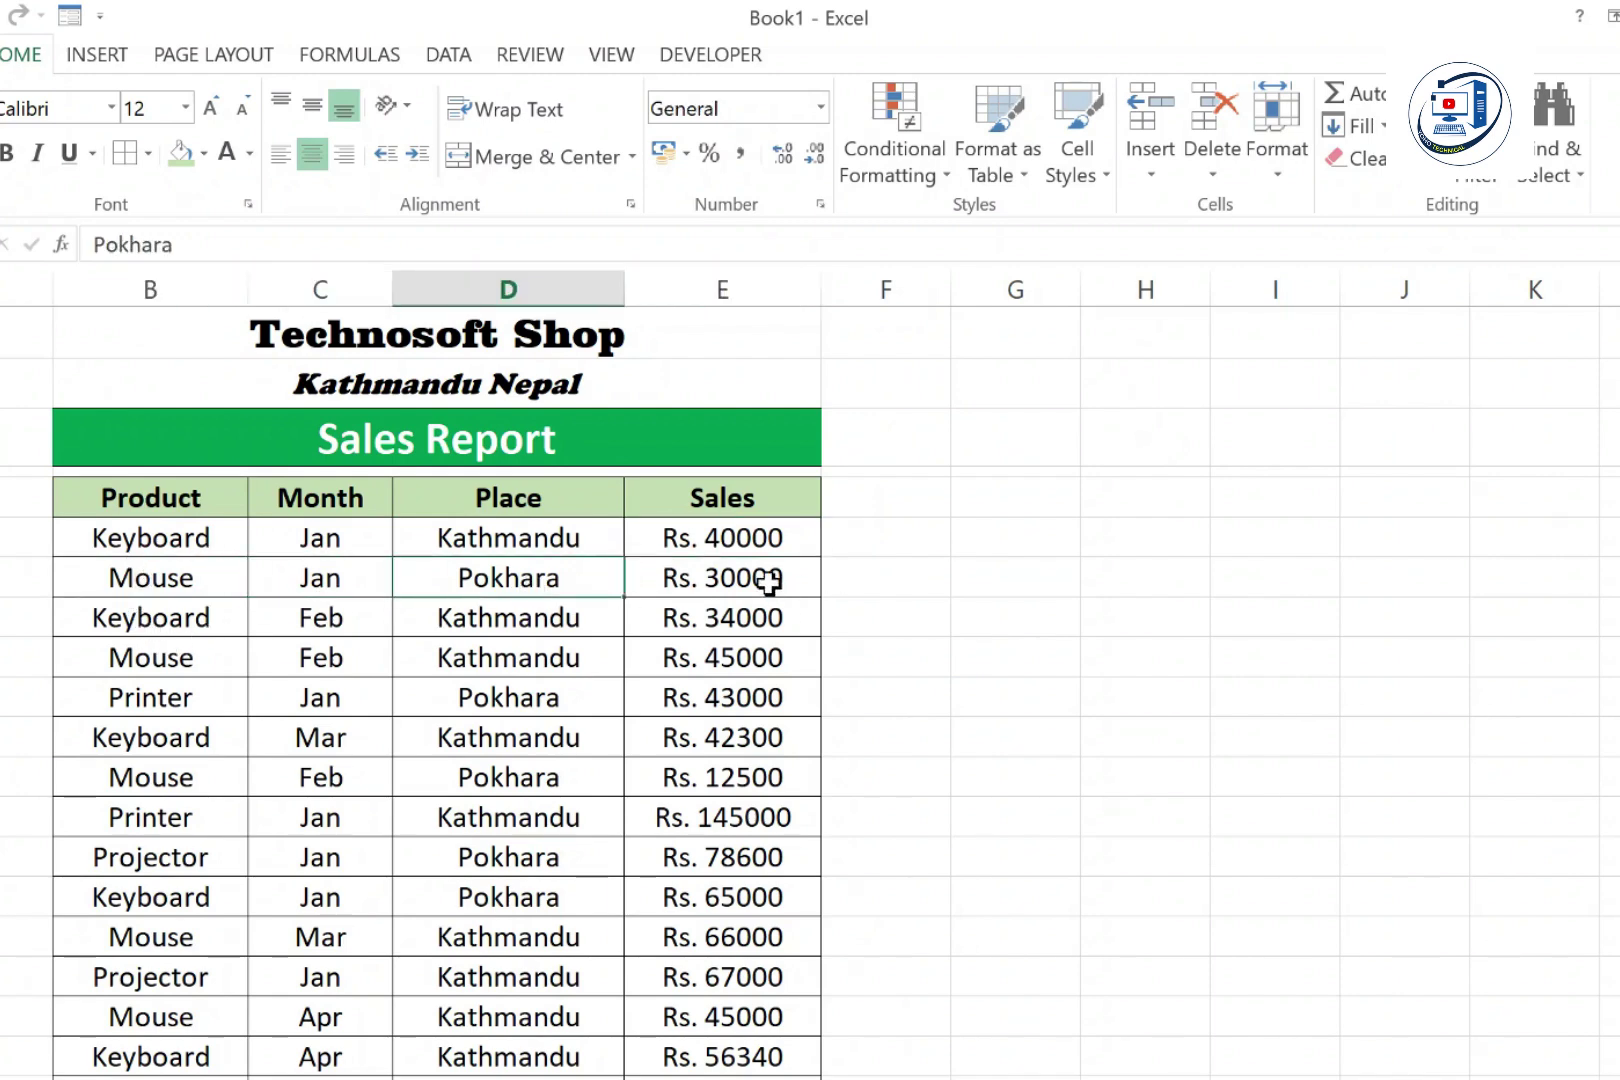
click(767, 578)
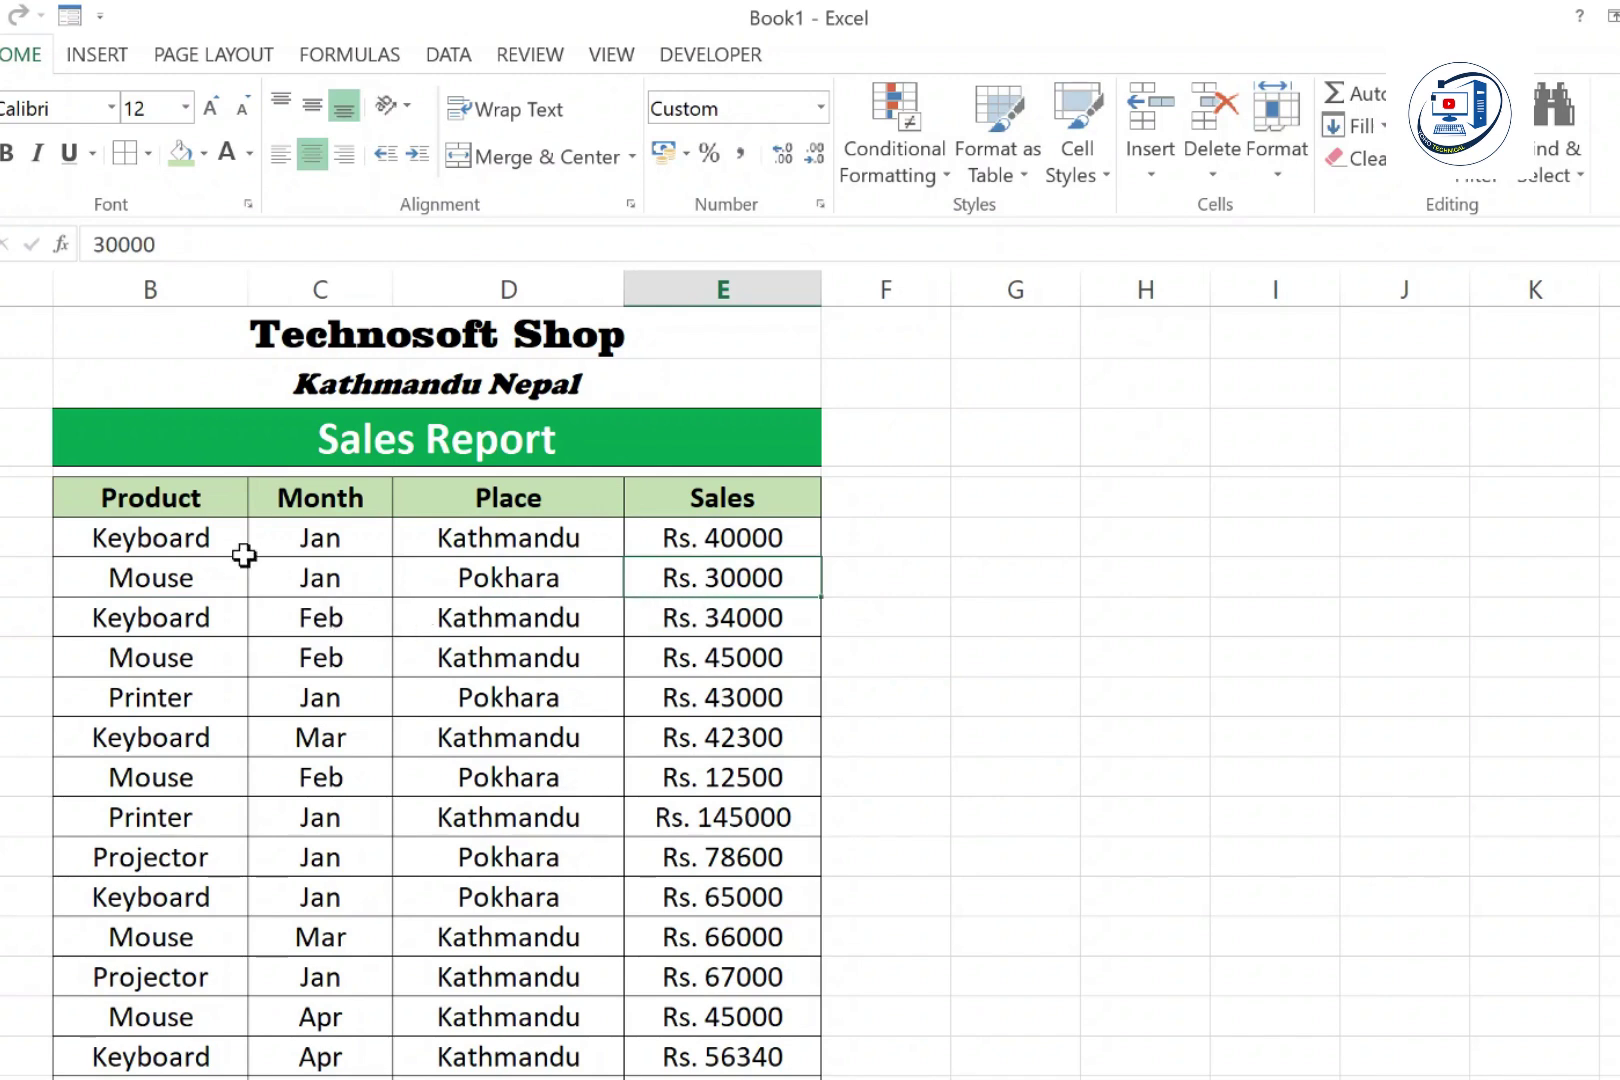
- Examine how product and month entries repeat in mixed order down the sales table
drag(221, 538, 174, 895)
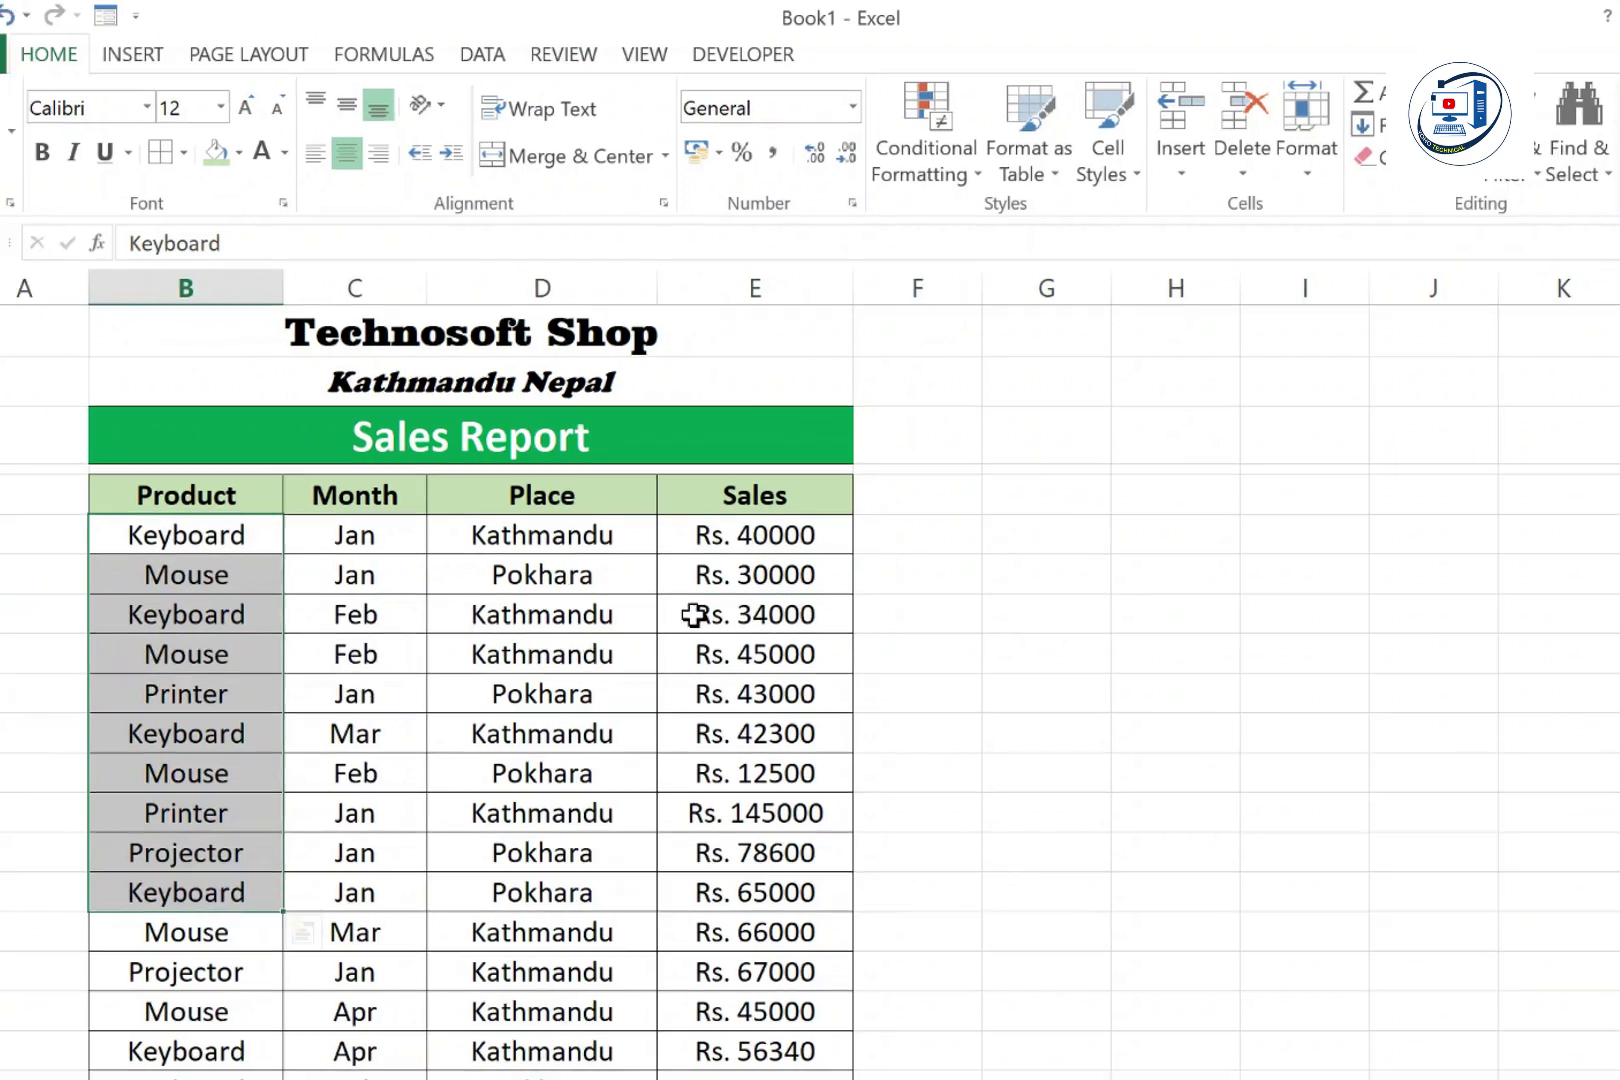
scroll(699, 742, down, 1)
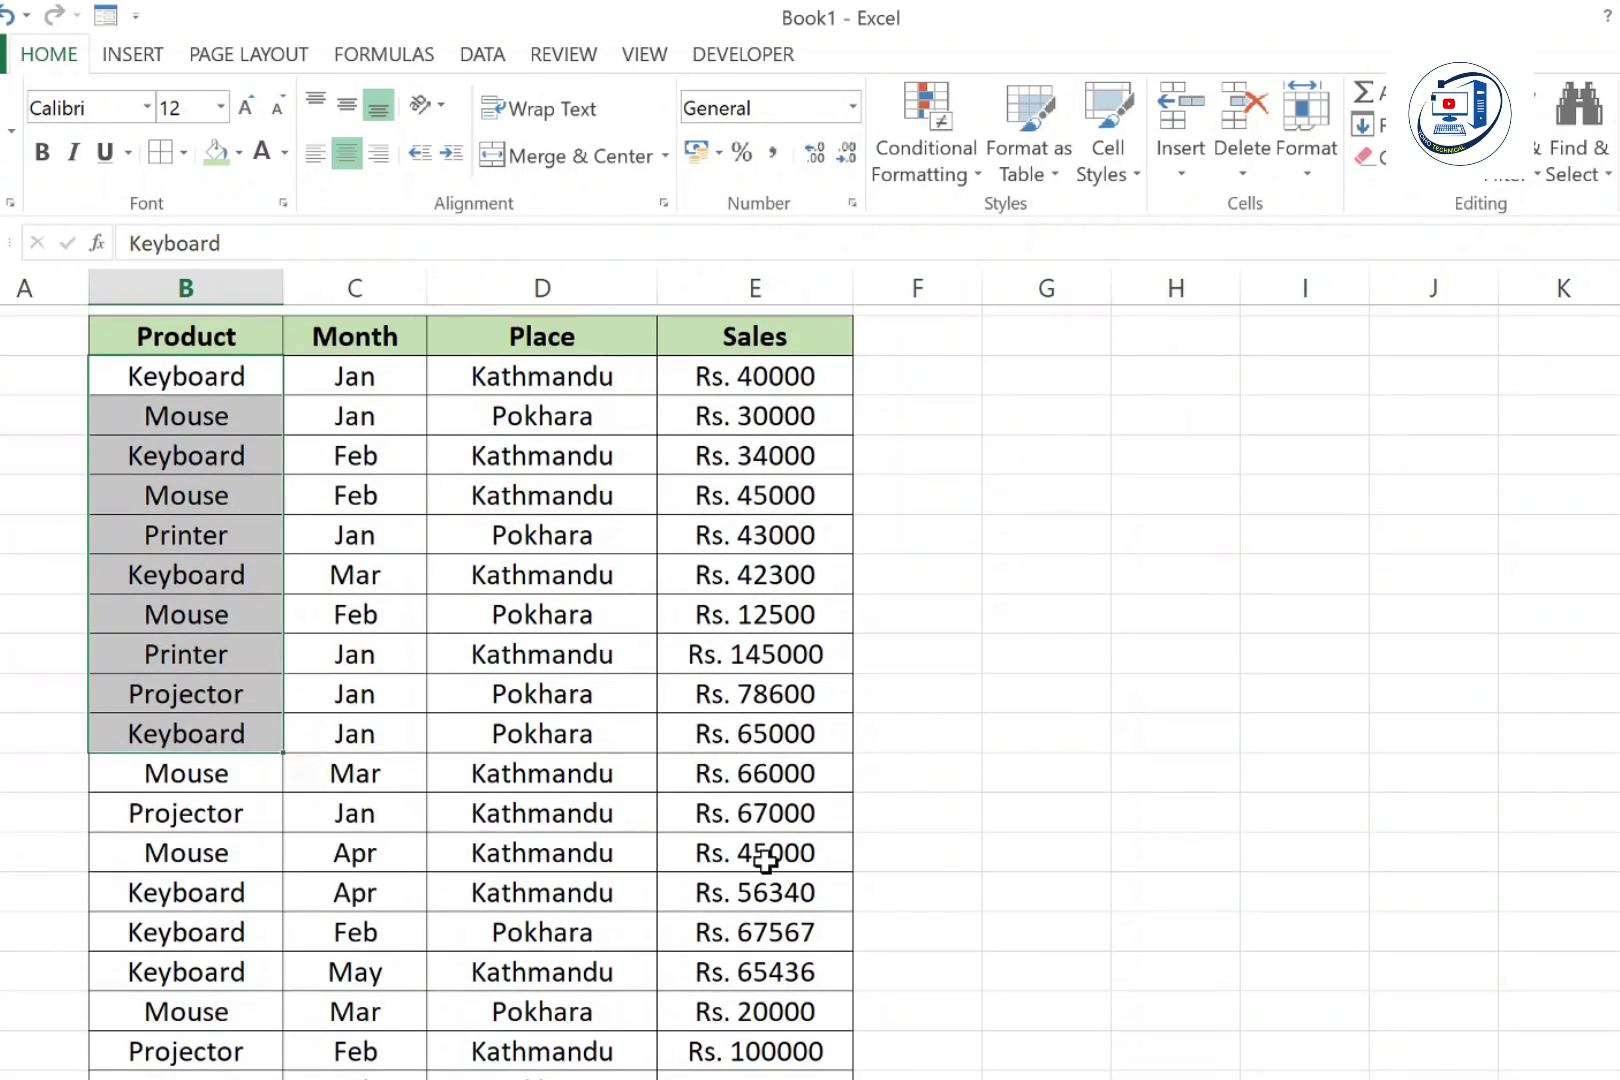
click(224, 452)
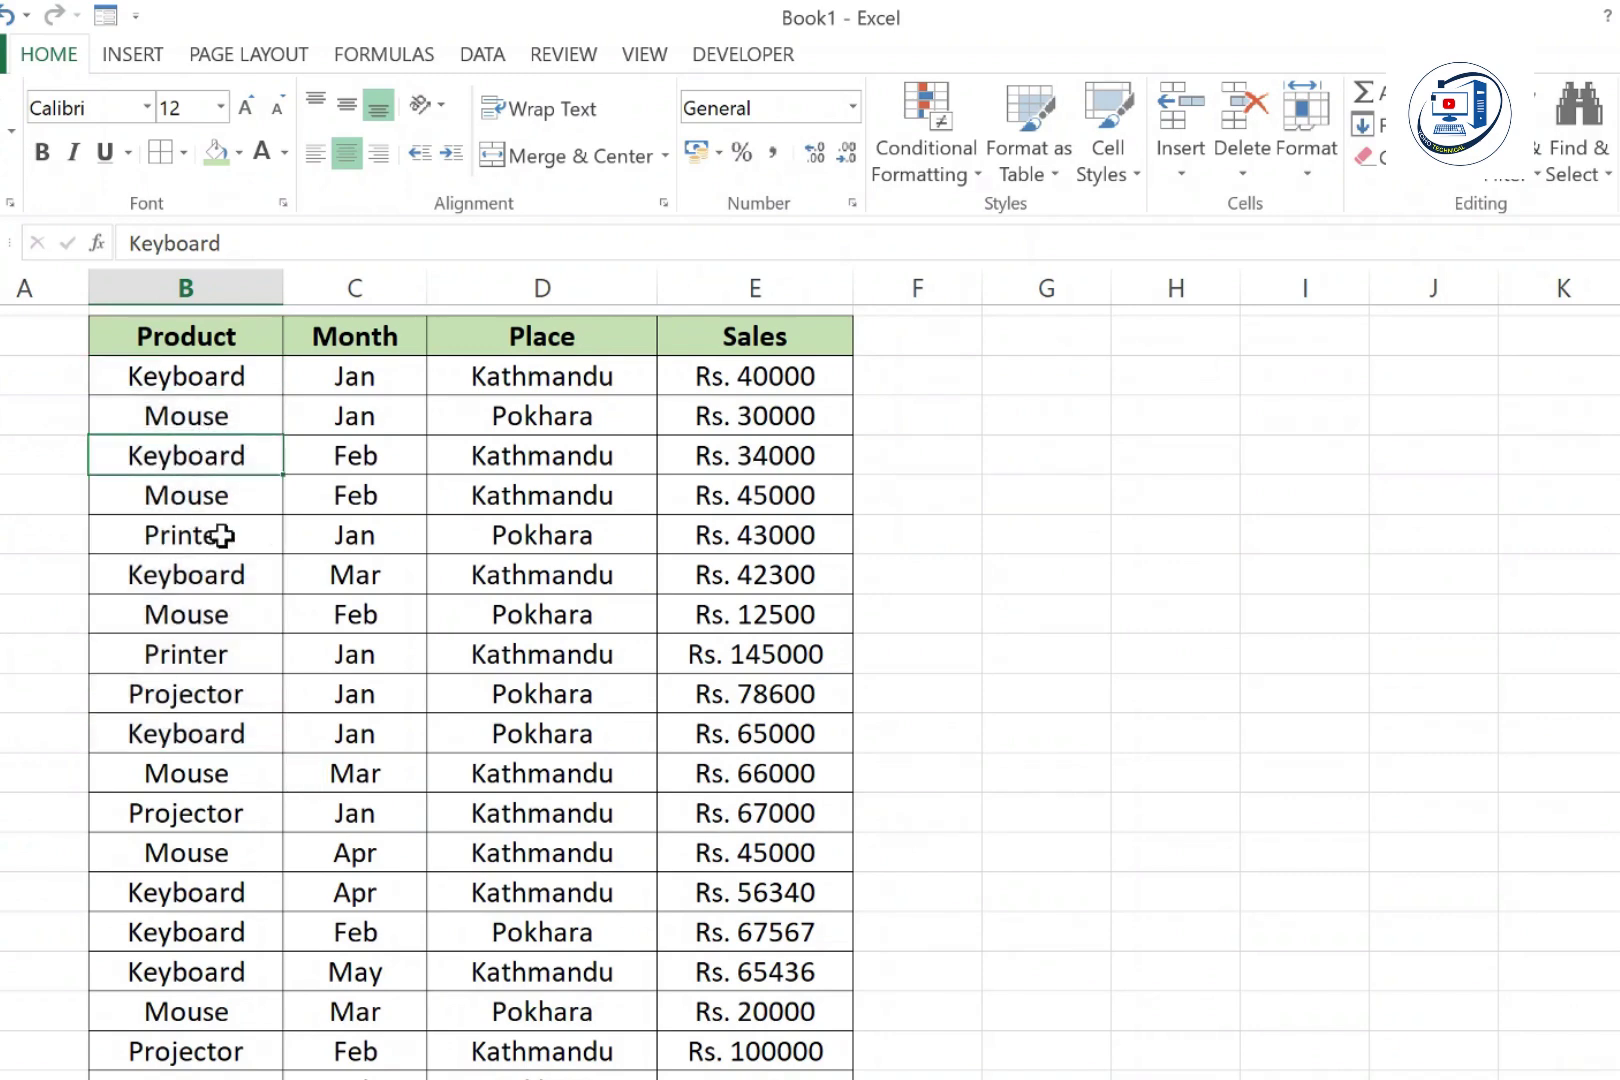
click(225, 705)
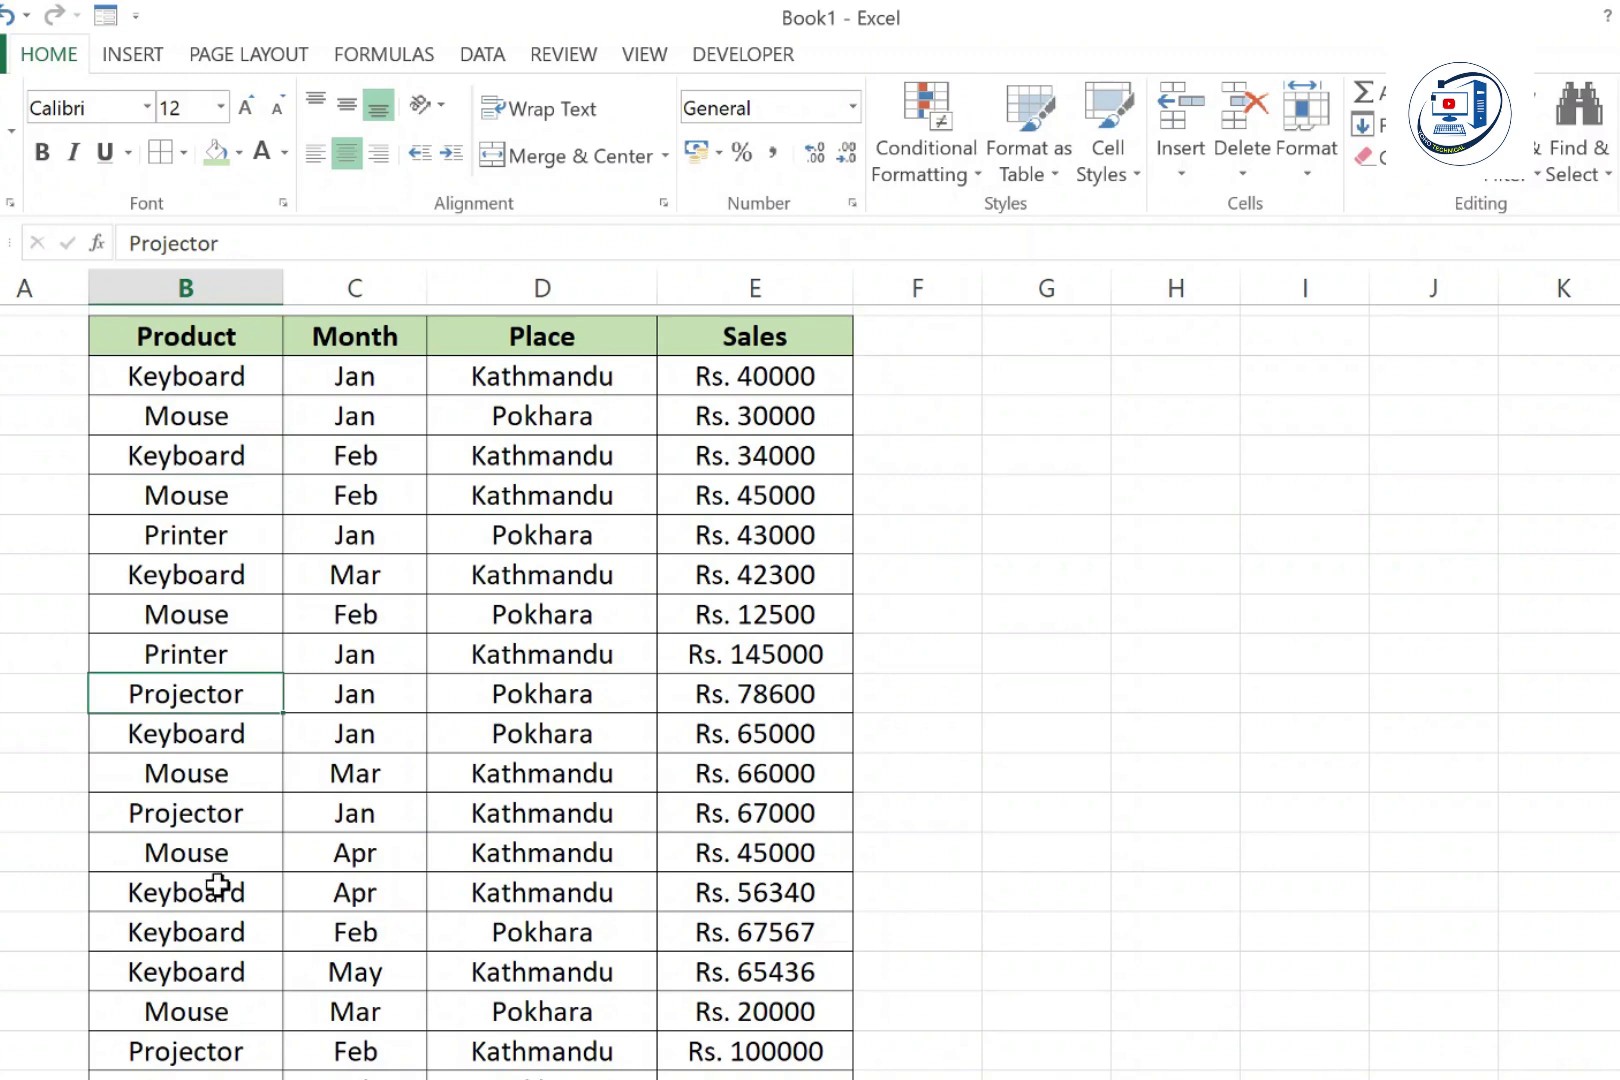
scroll(409, 715, up, 2)
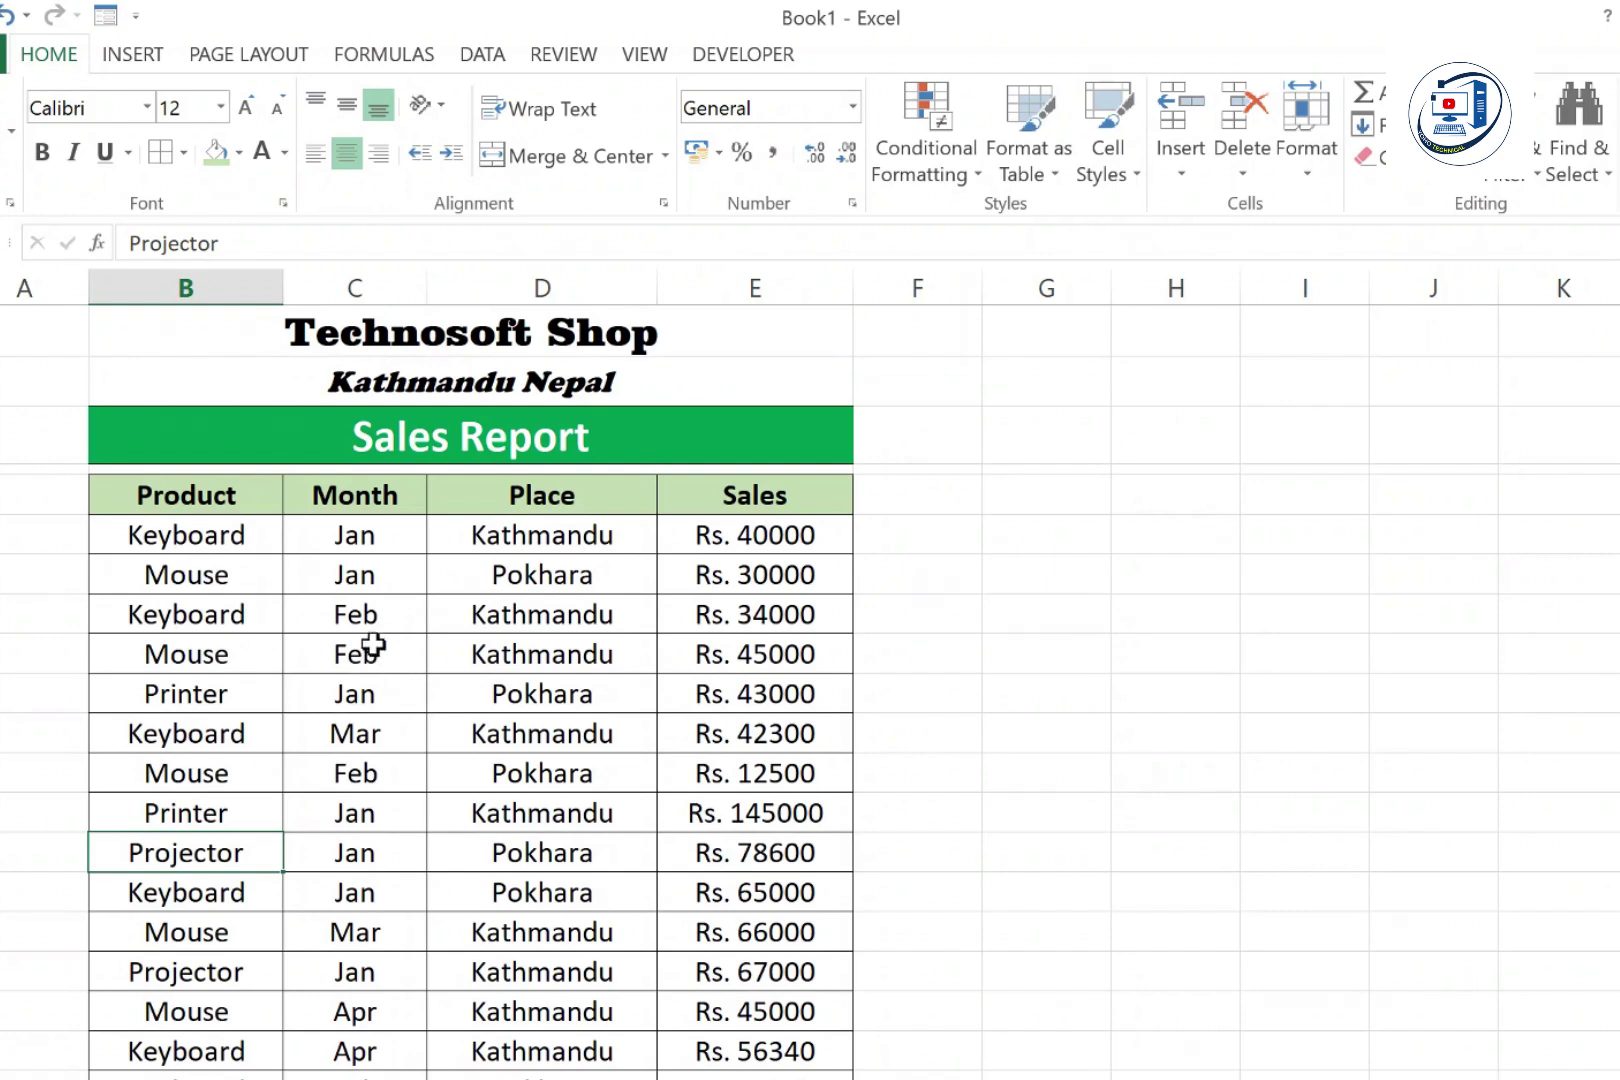
drag(366, 643, 365, 1016)
scroll(403, 978, down, 2)
click(385, 887)
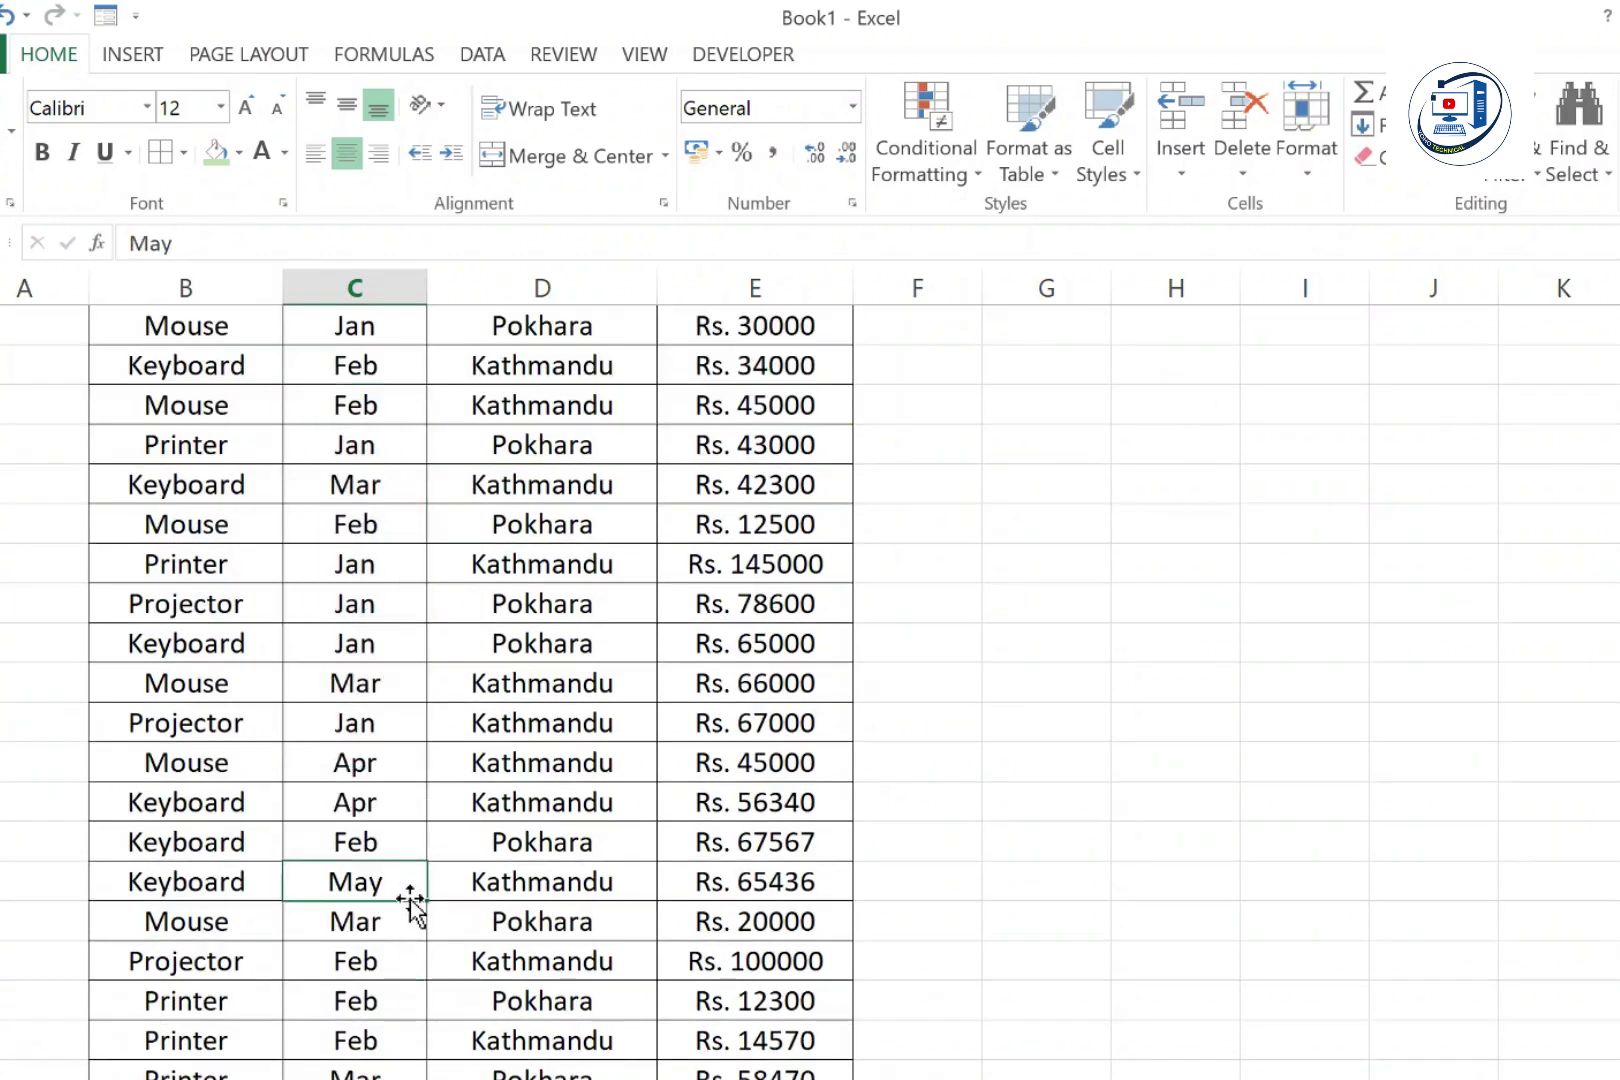
scroll(405, 907, up, 2)
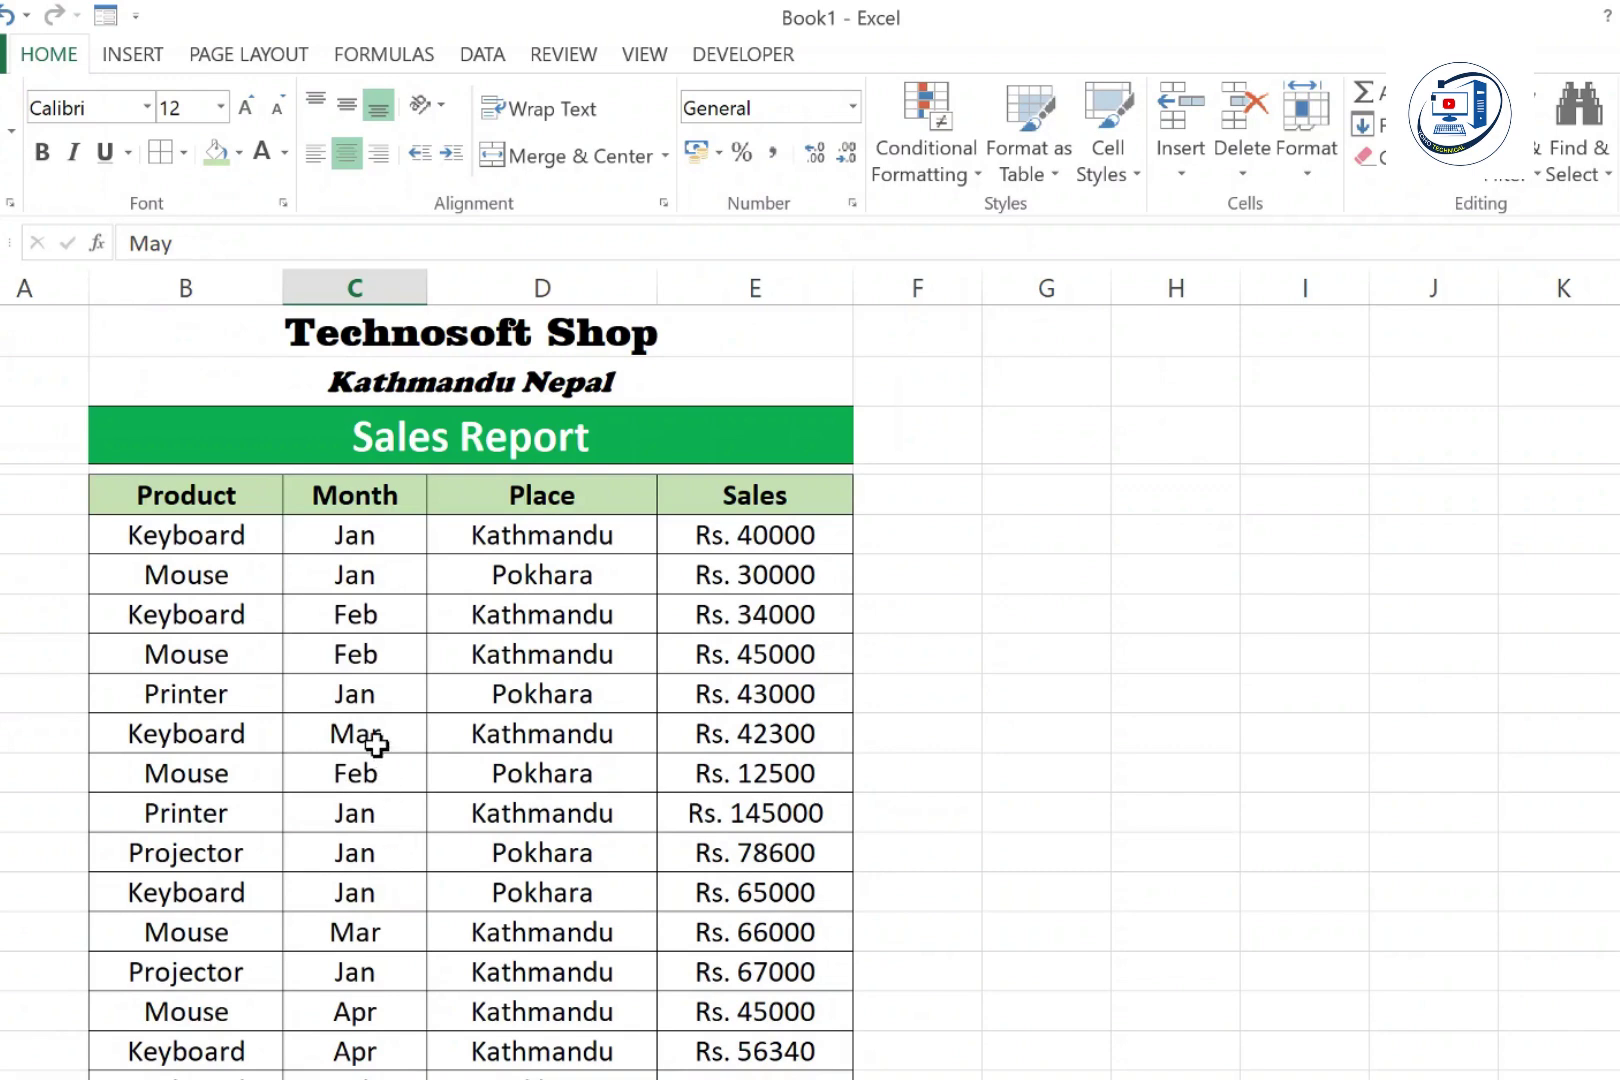
click(233, 549)
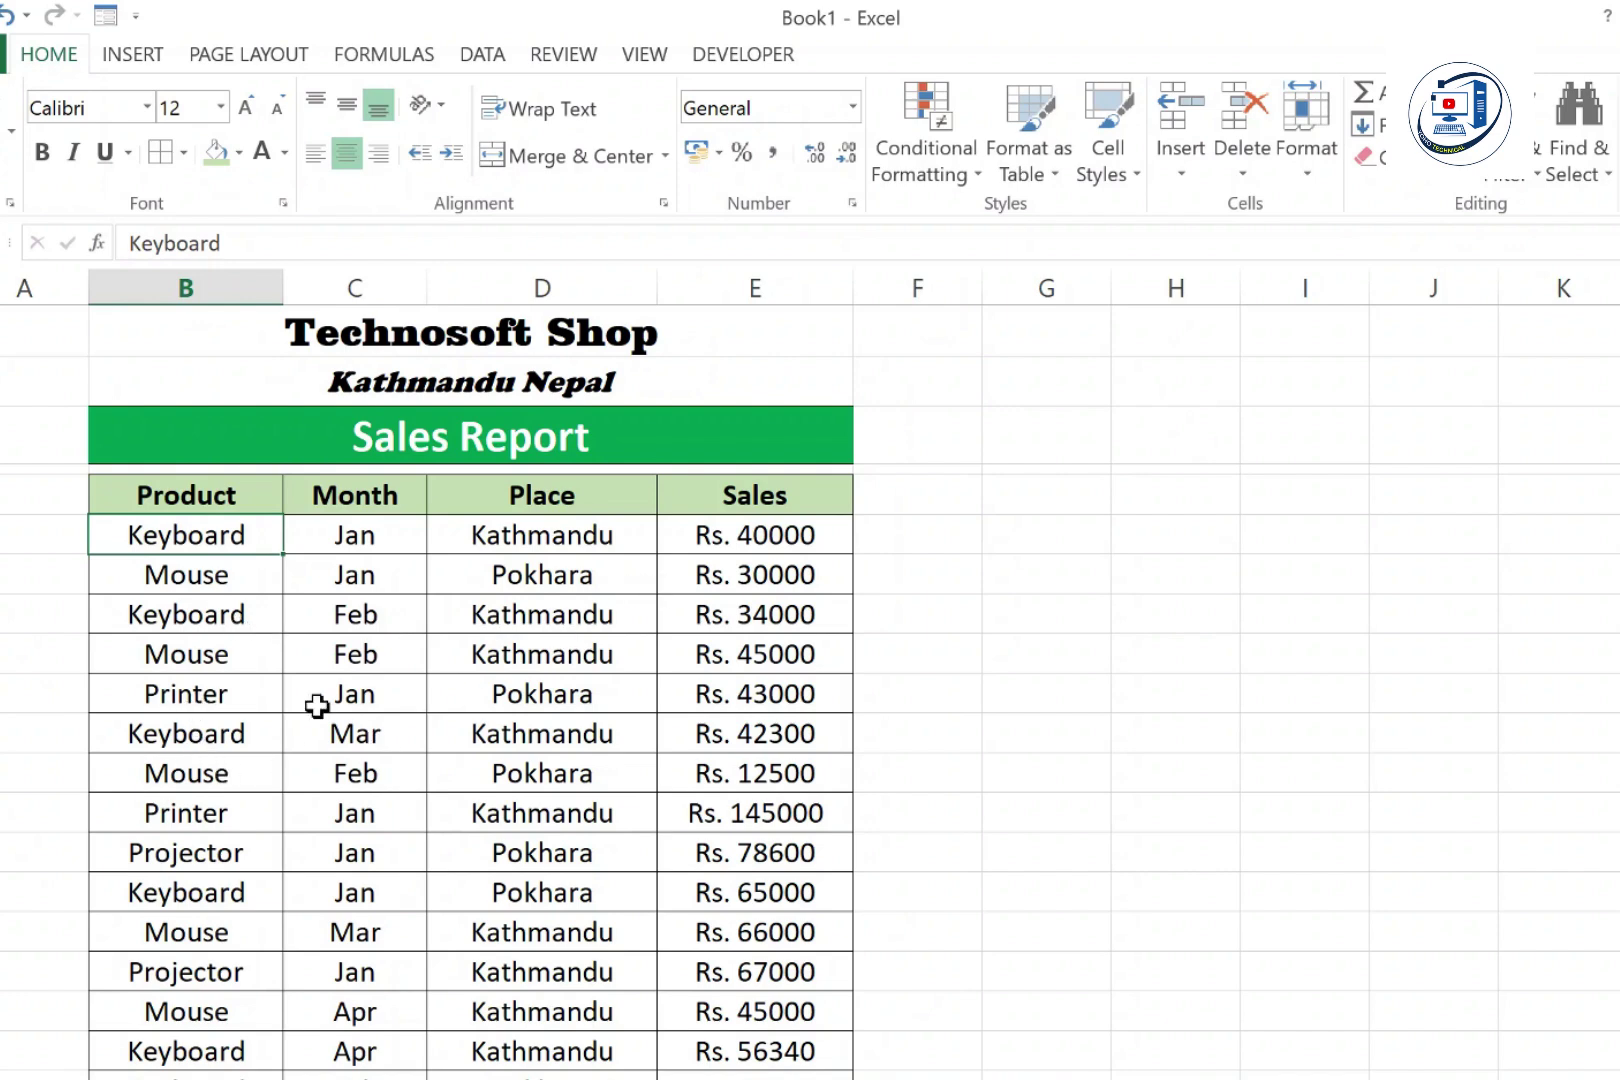
click(590, 709)
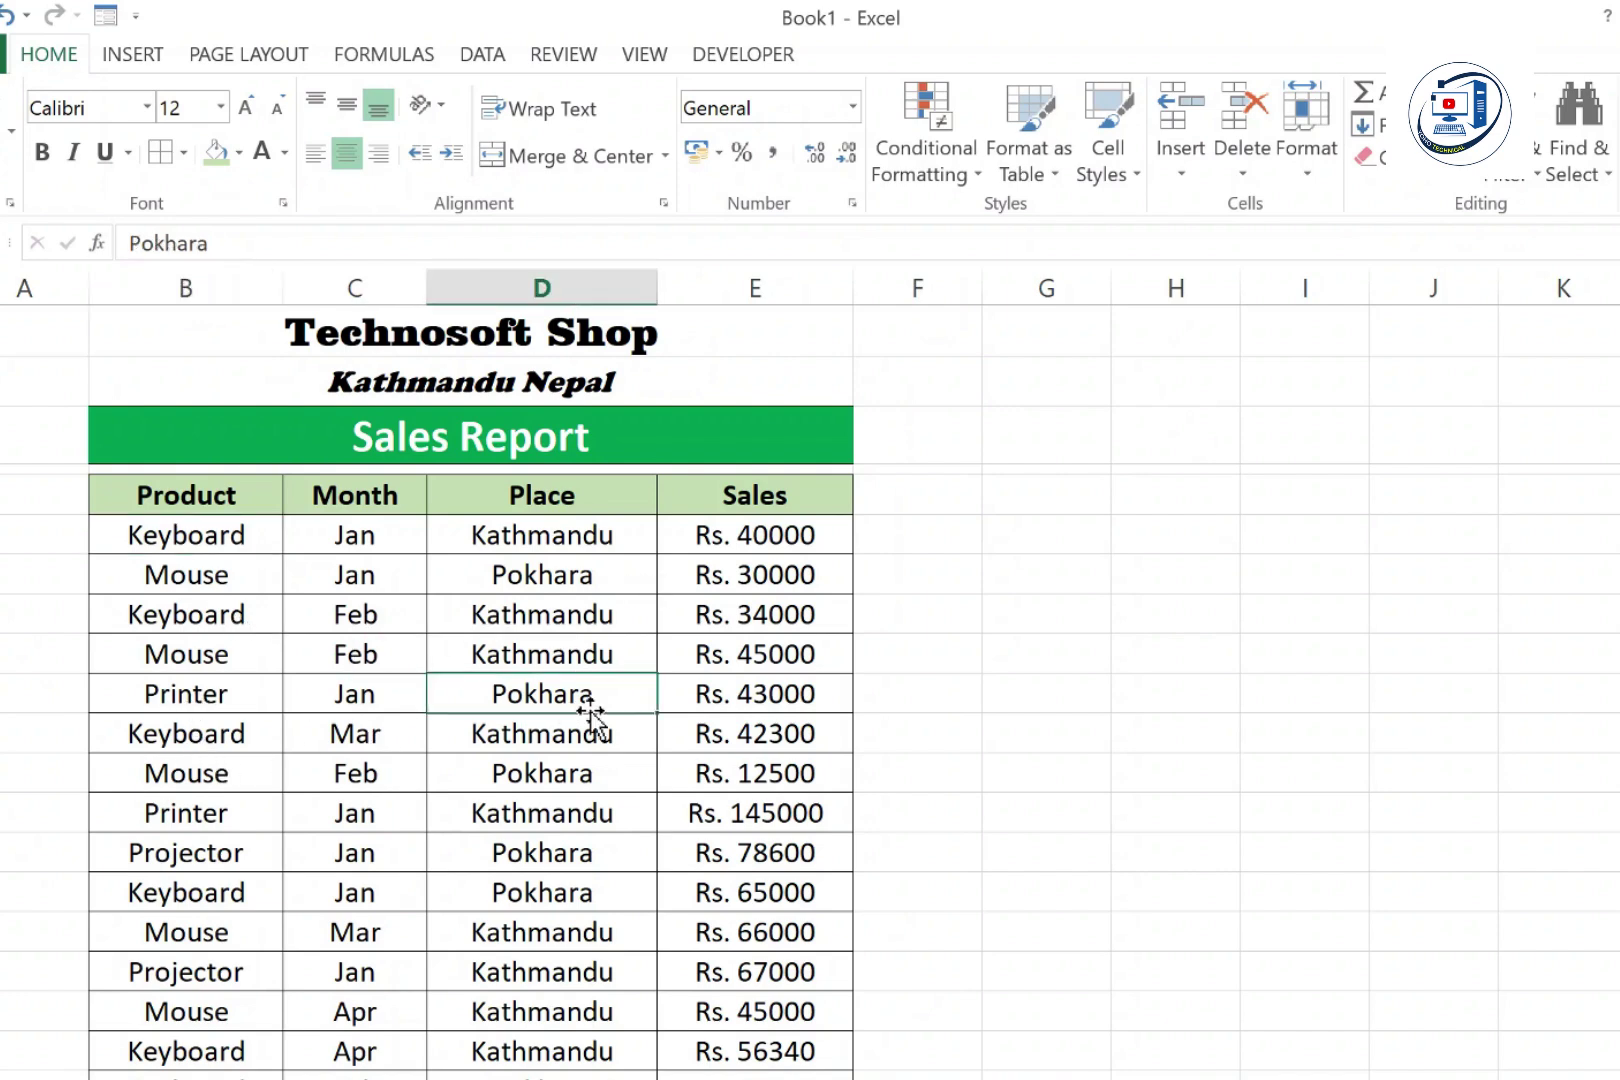
- Sort the whole sales table, including its header row, by Product values in A to Z order
drag(212, 497, 712, 1042)
scroll(620, 940, up, 3)
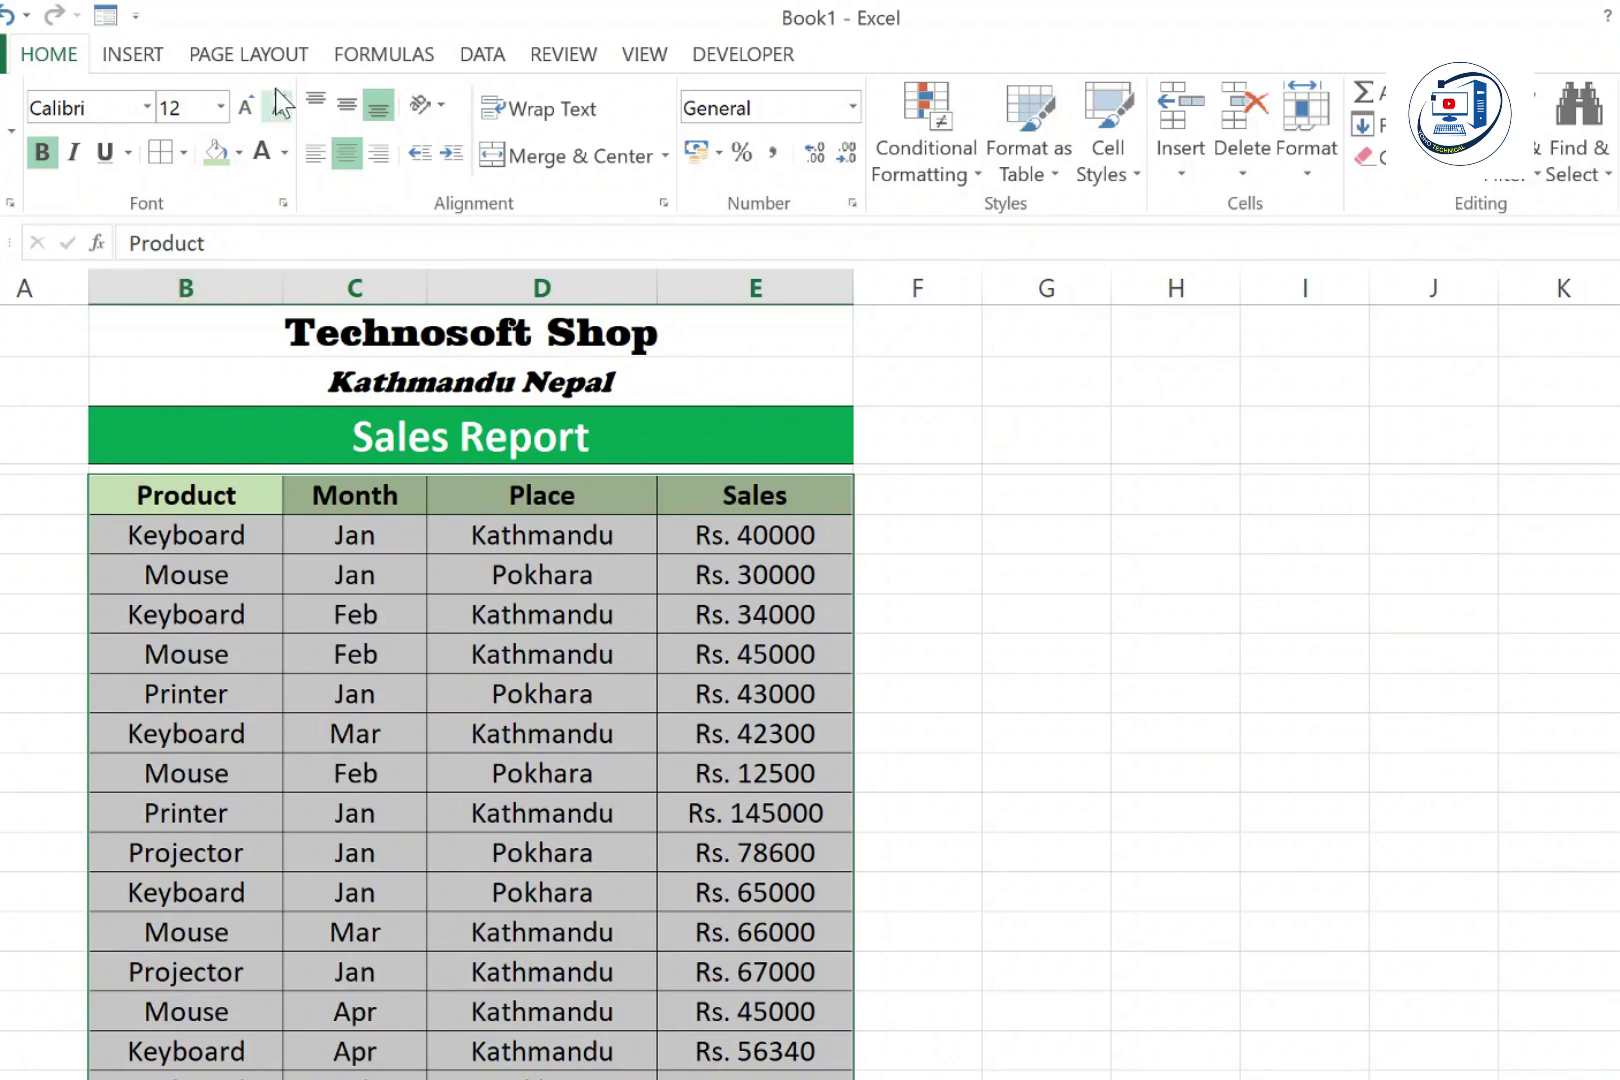
click(481, 56)
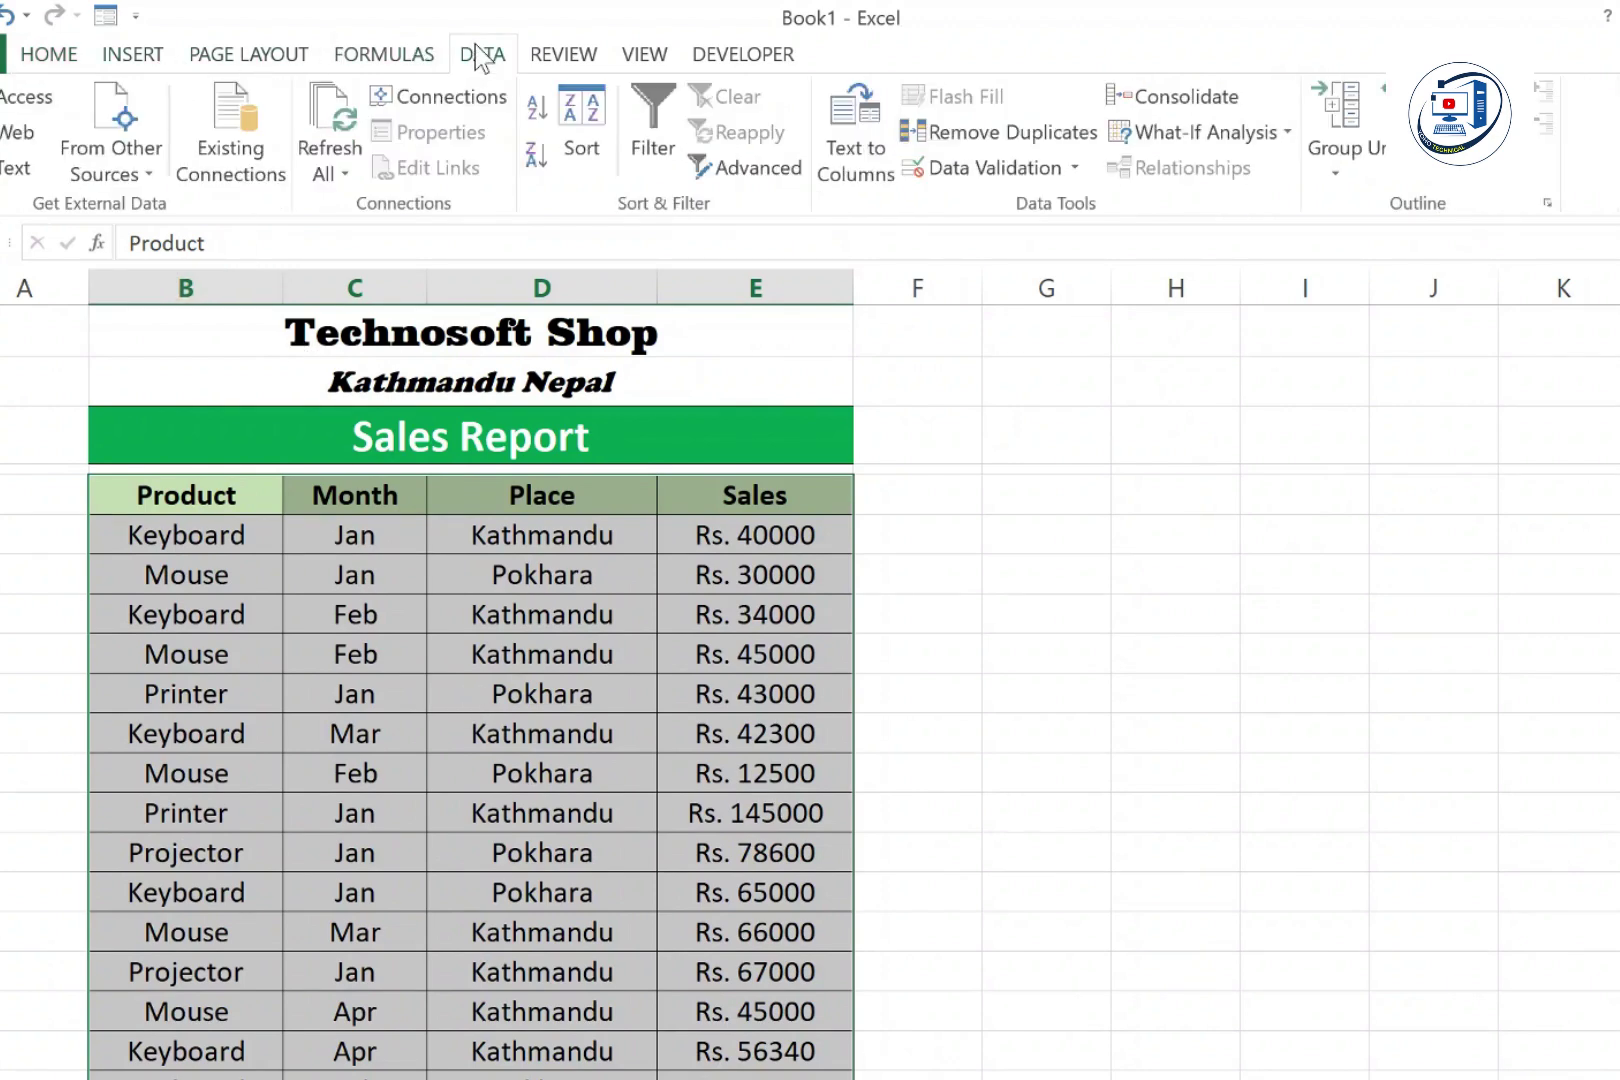
click(568, 140)
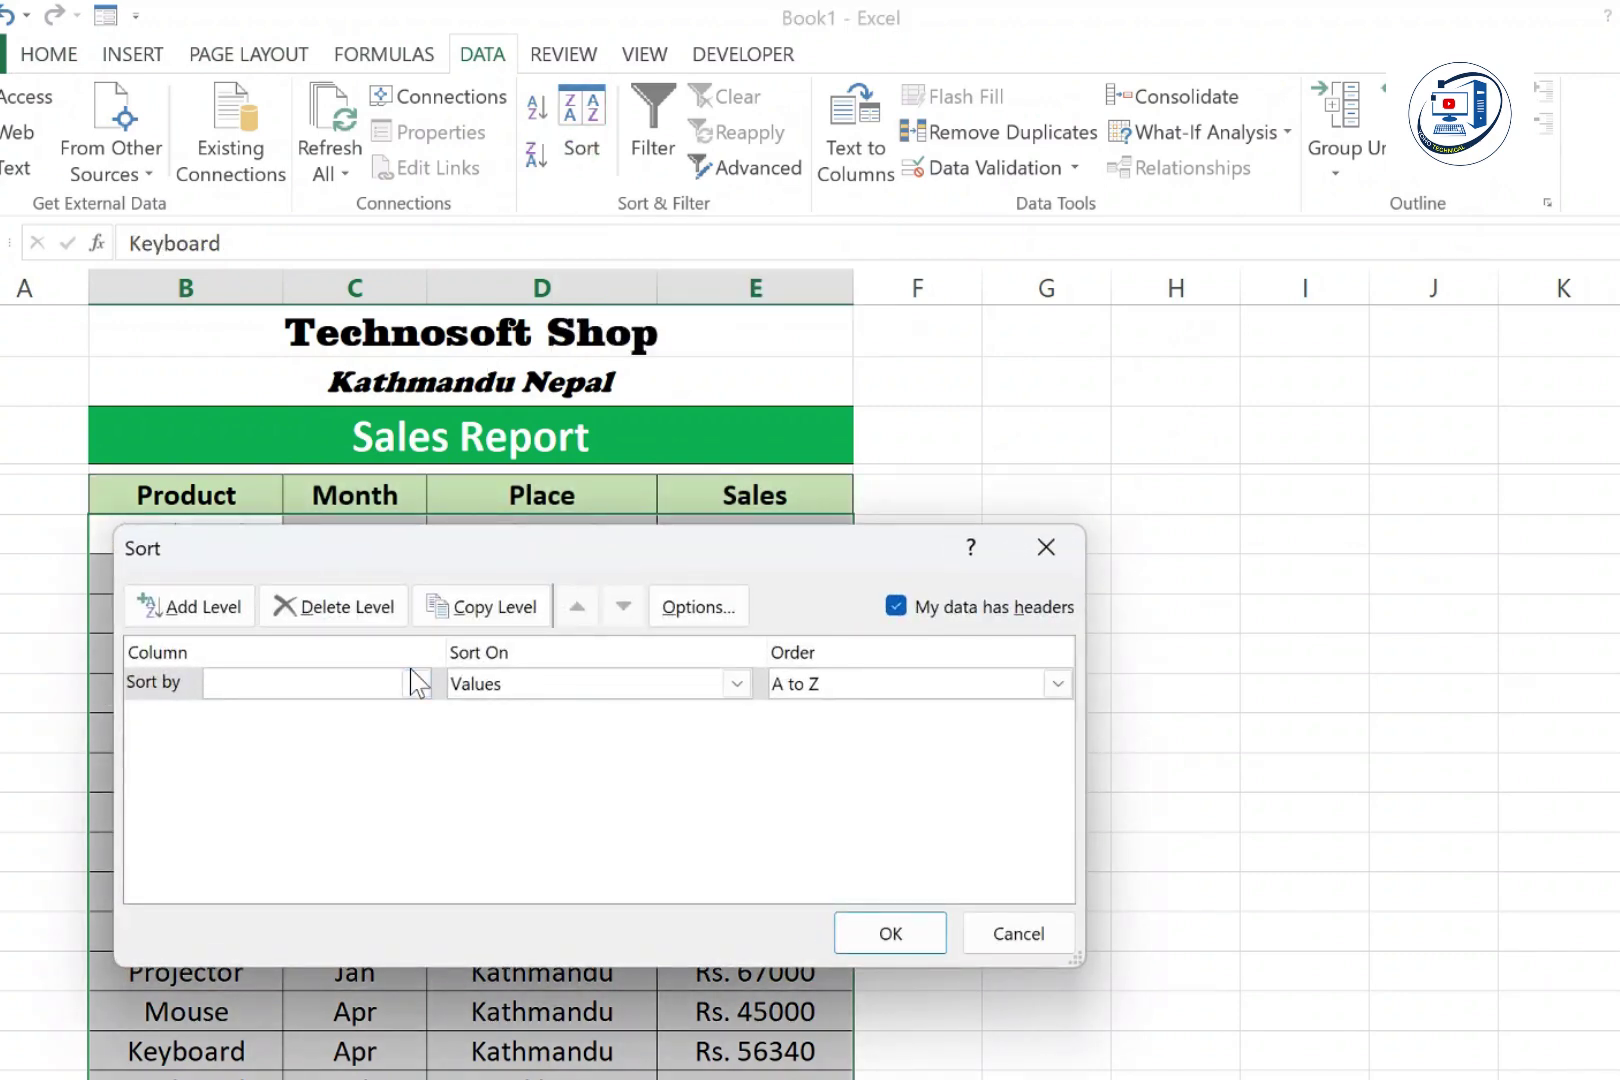
click(414, 684)
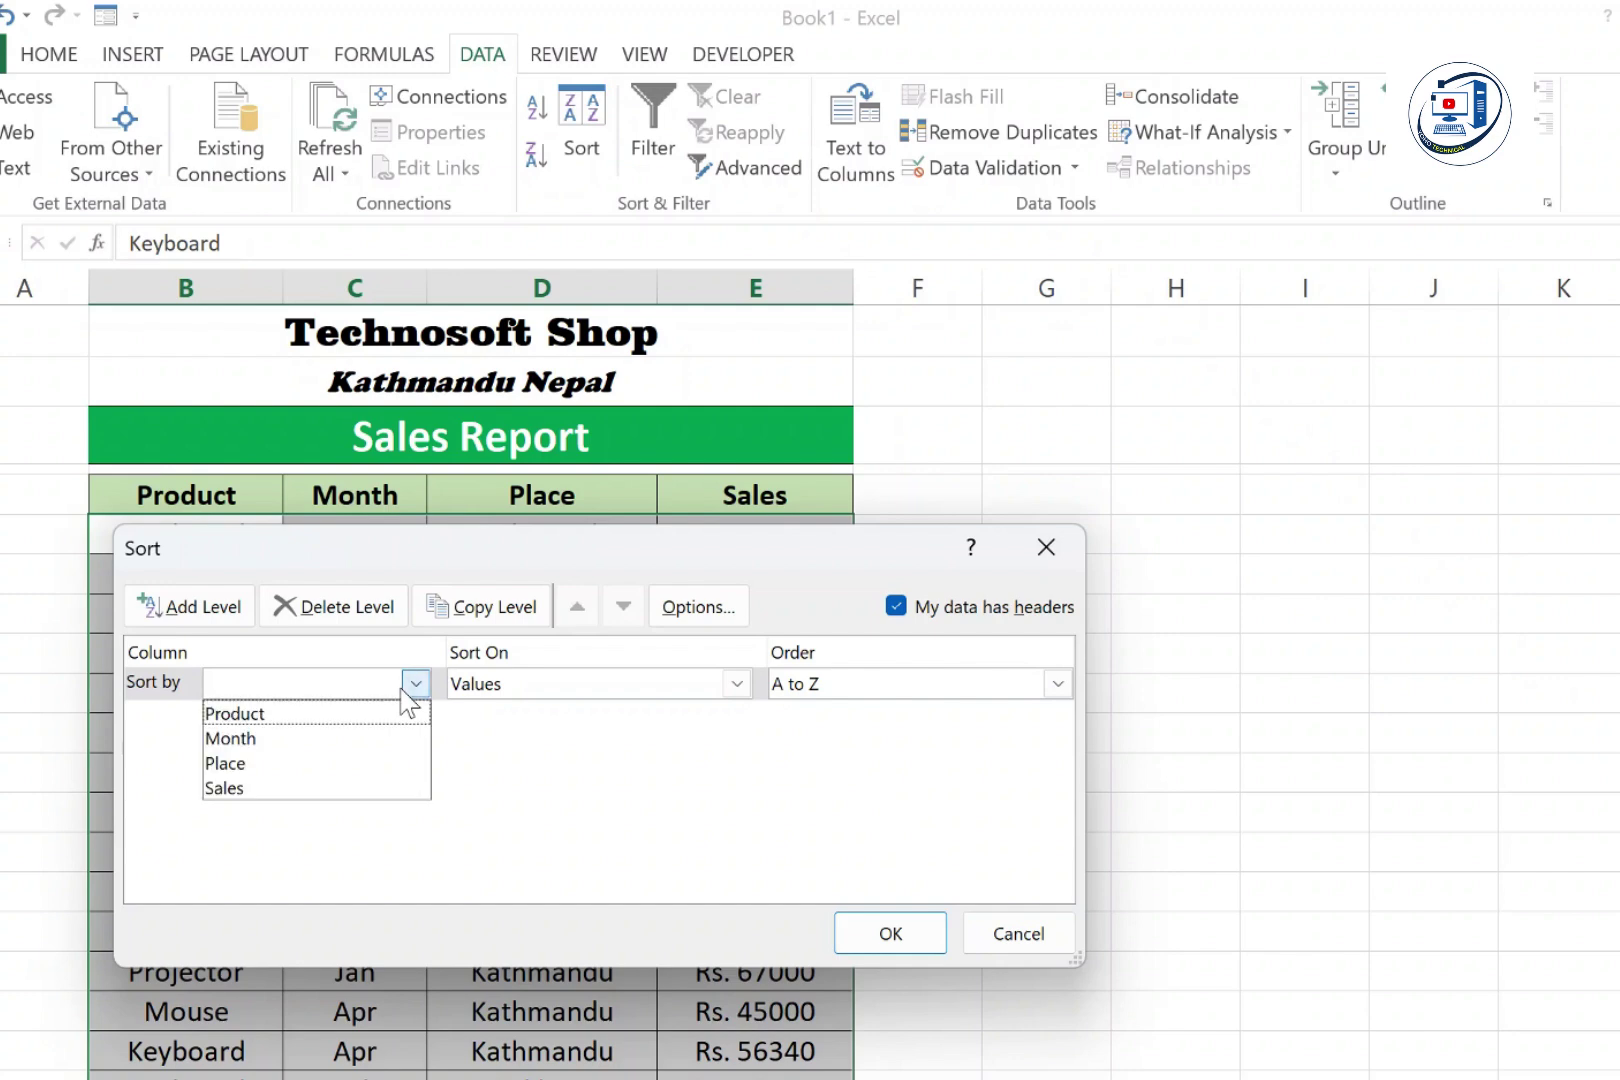
click(334, 712)
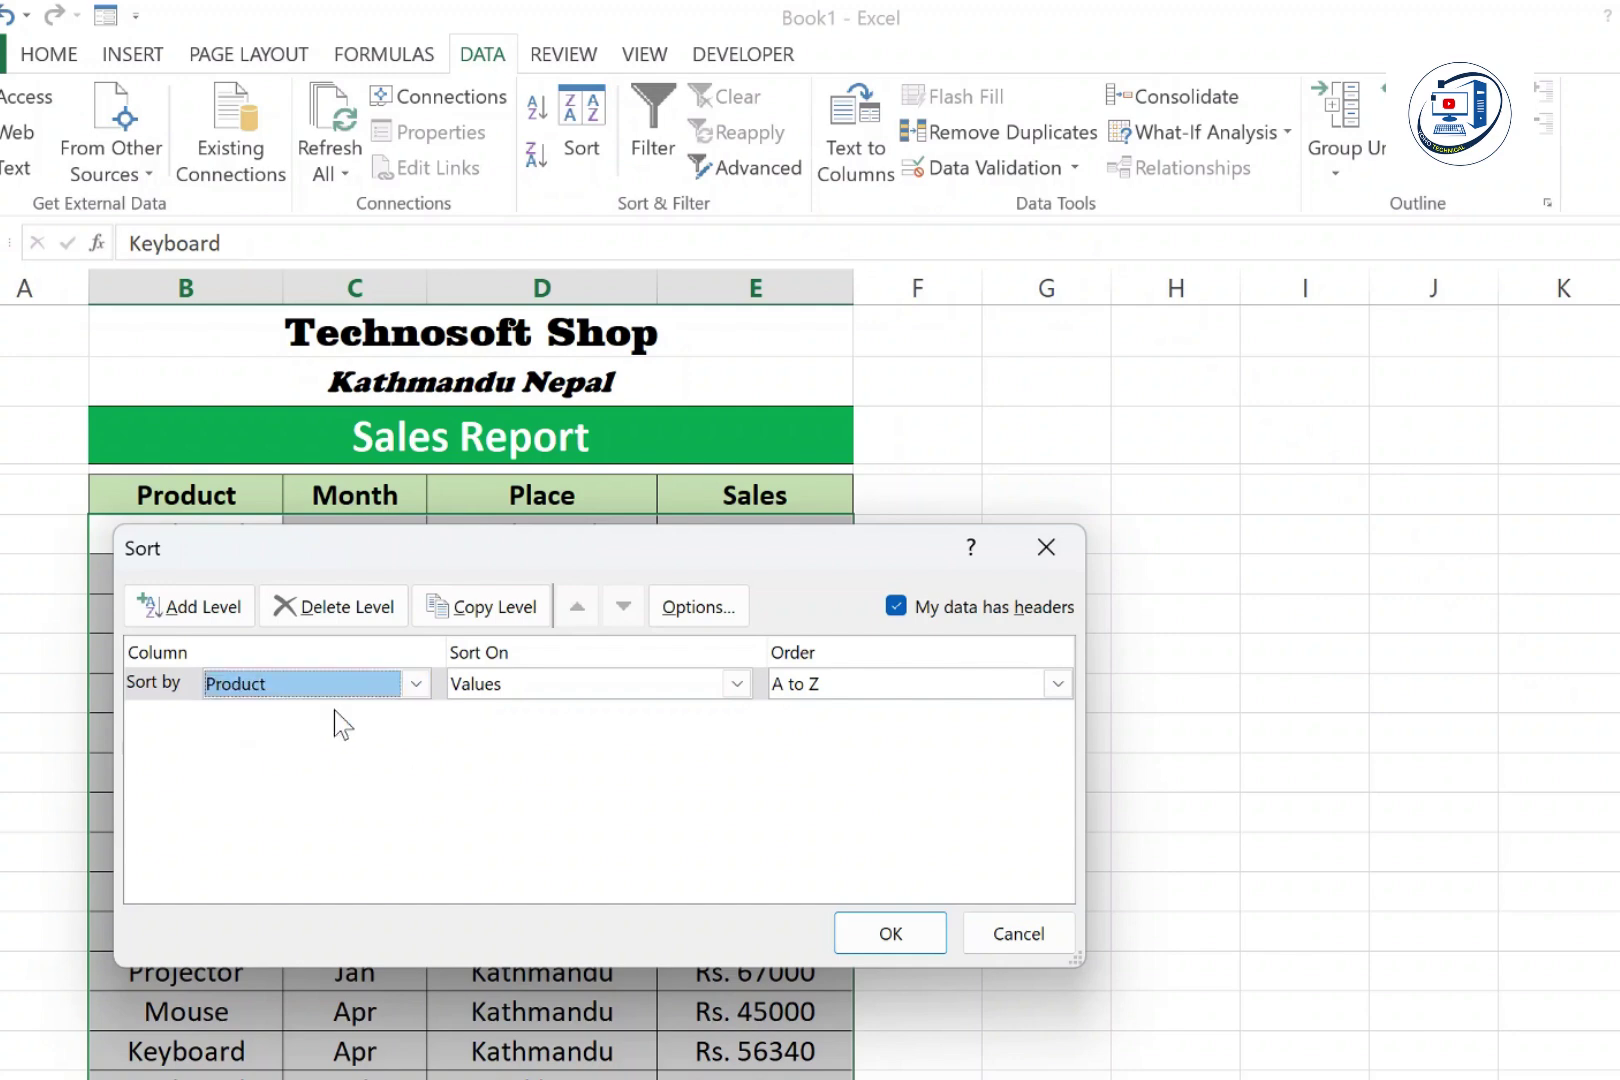
click(898, 683)
click(891, 933)
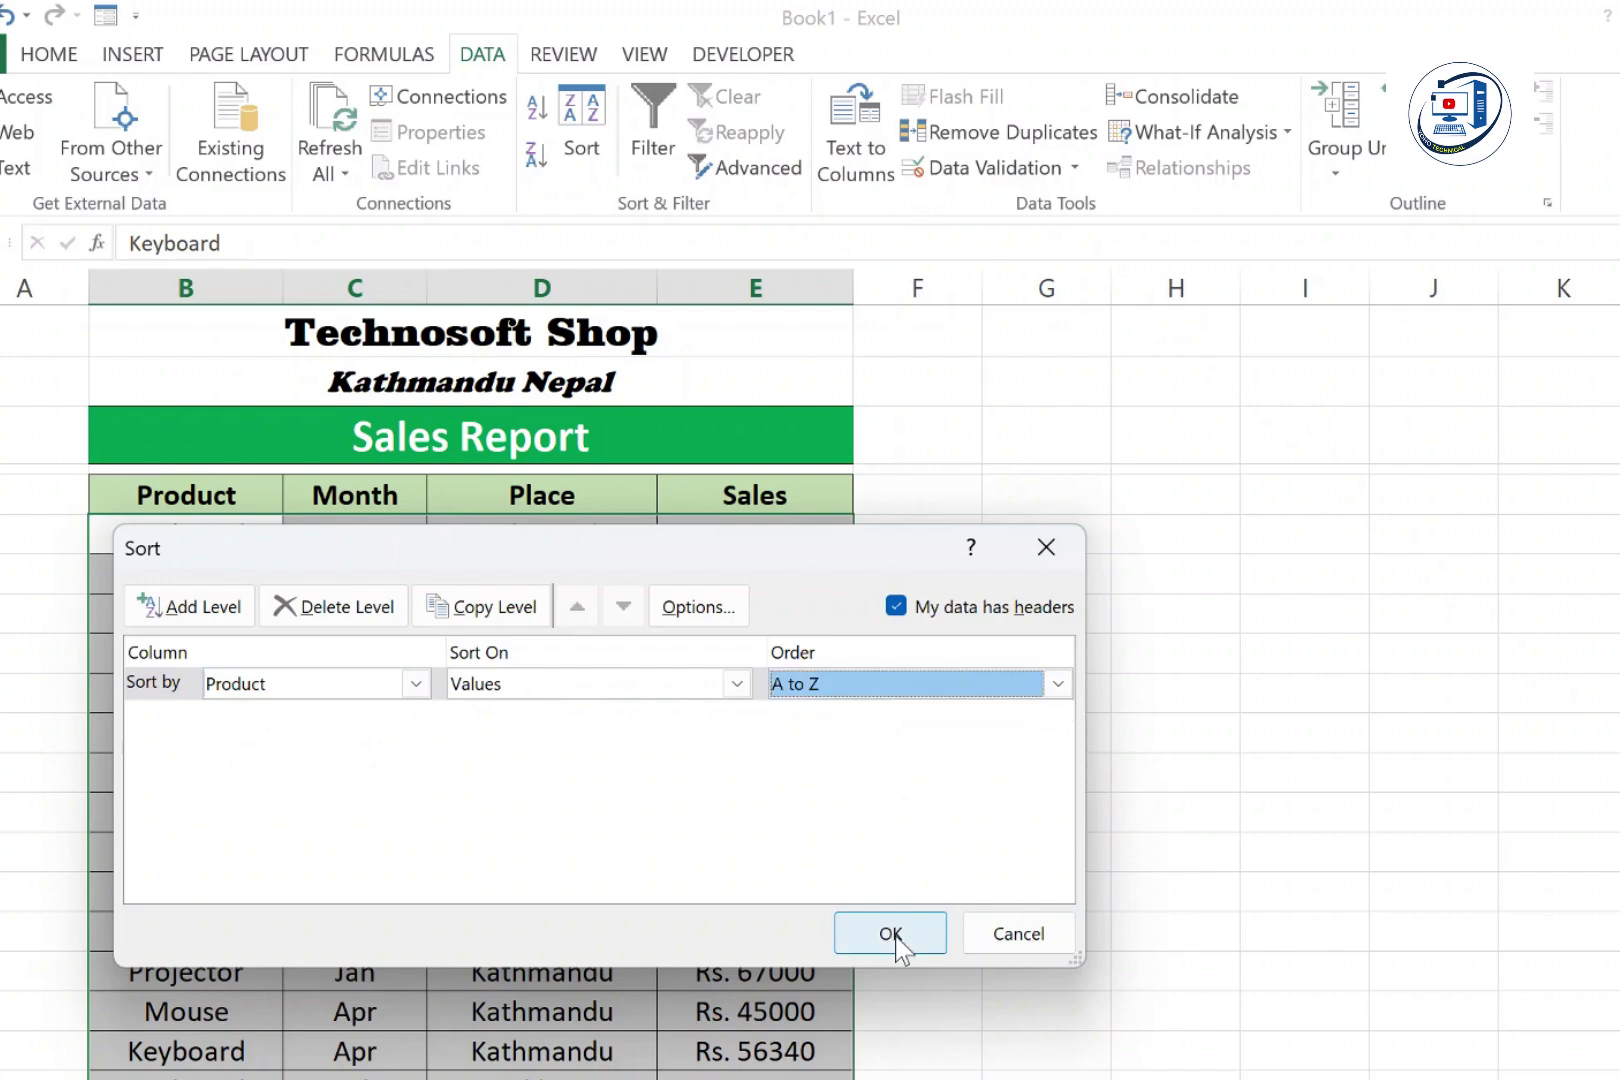
click(891, 933)
- Examine the sorted Product column group by group, from the Keyboard rows down to the Projector rows
drag(159, 539, 245, 772)
scroll(300, 825, down, 1)
drag(228, 662, 235, 885)
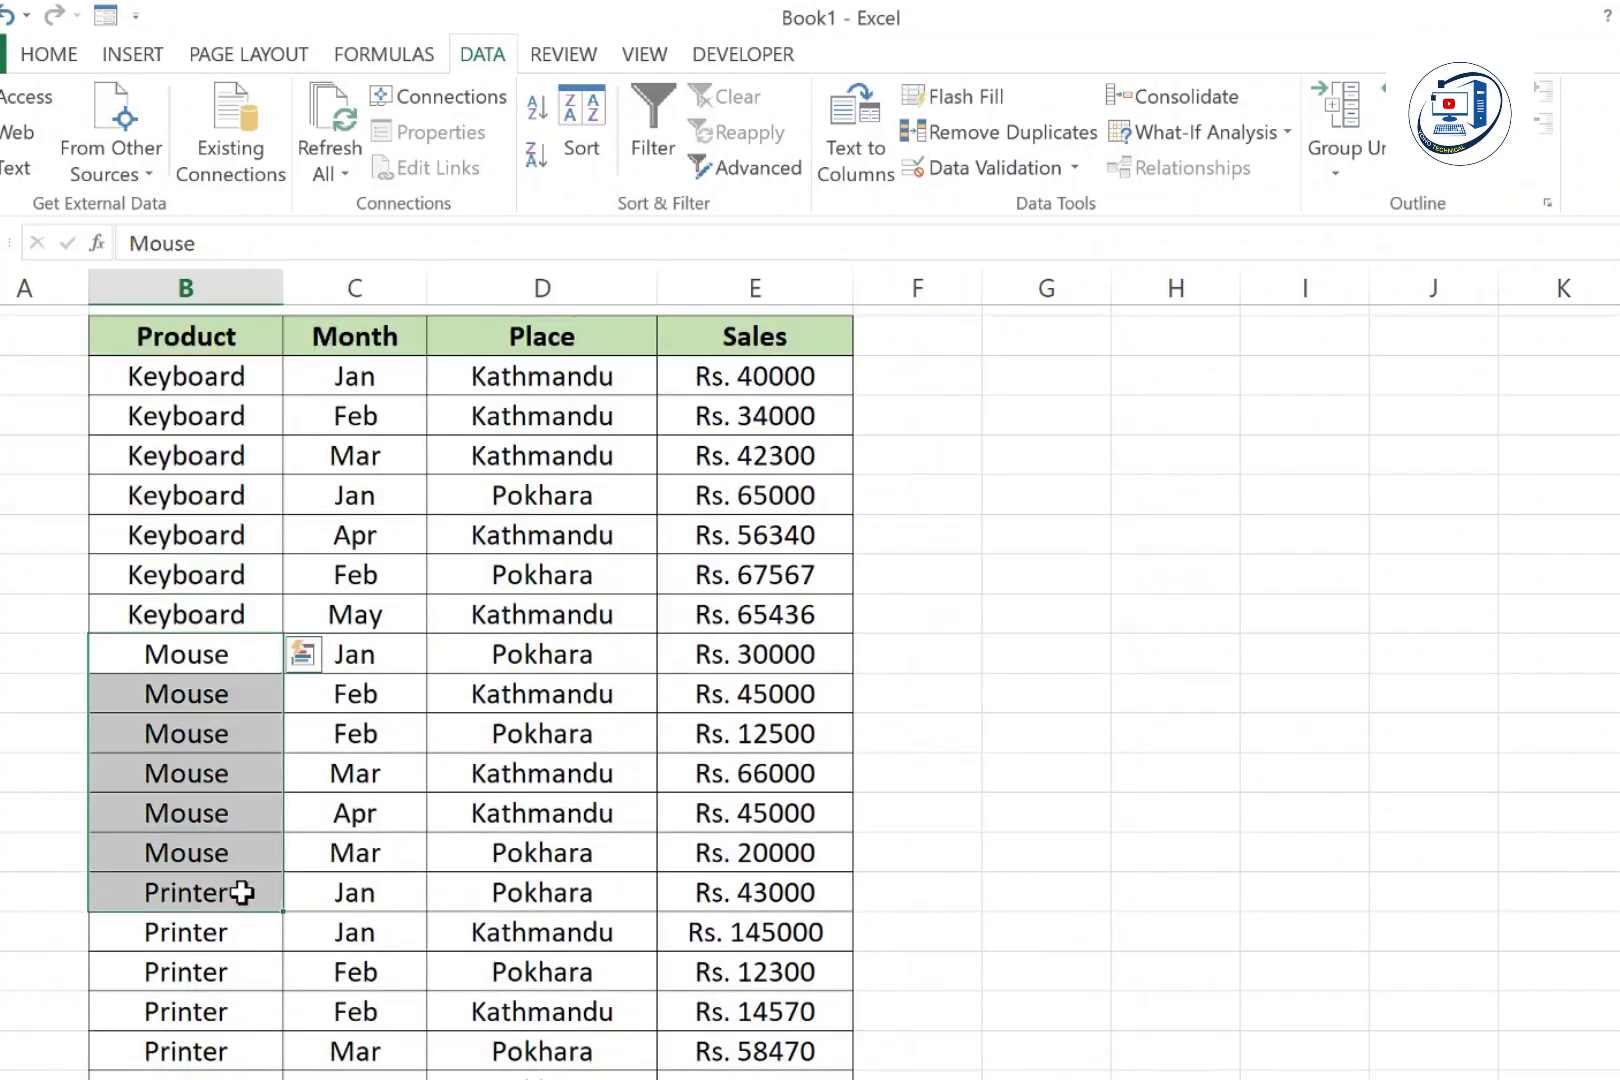
scroll(235, 885, down, 1)
click(235, 806)
drag(235, 806, 260, 962)
scroll(271, 987, down, 3)
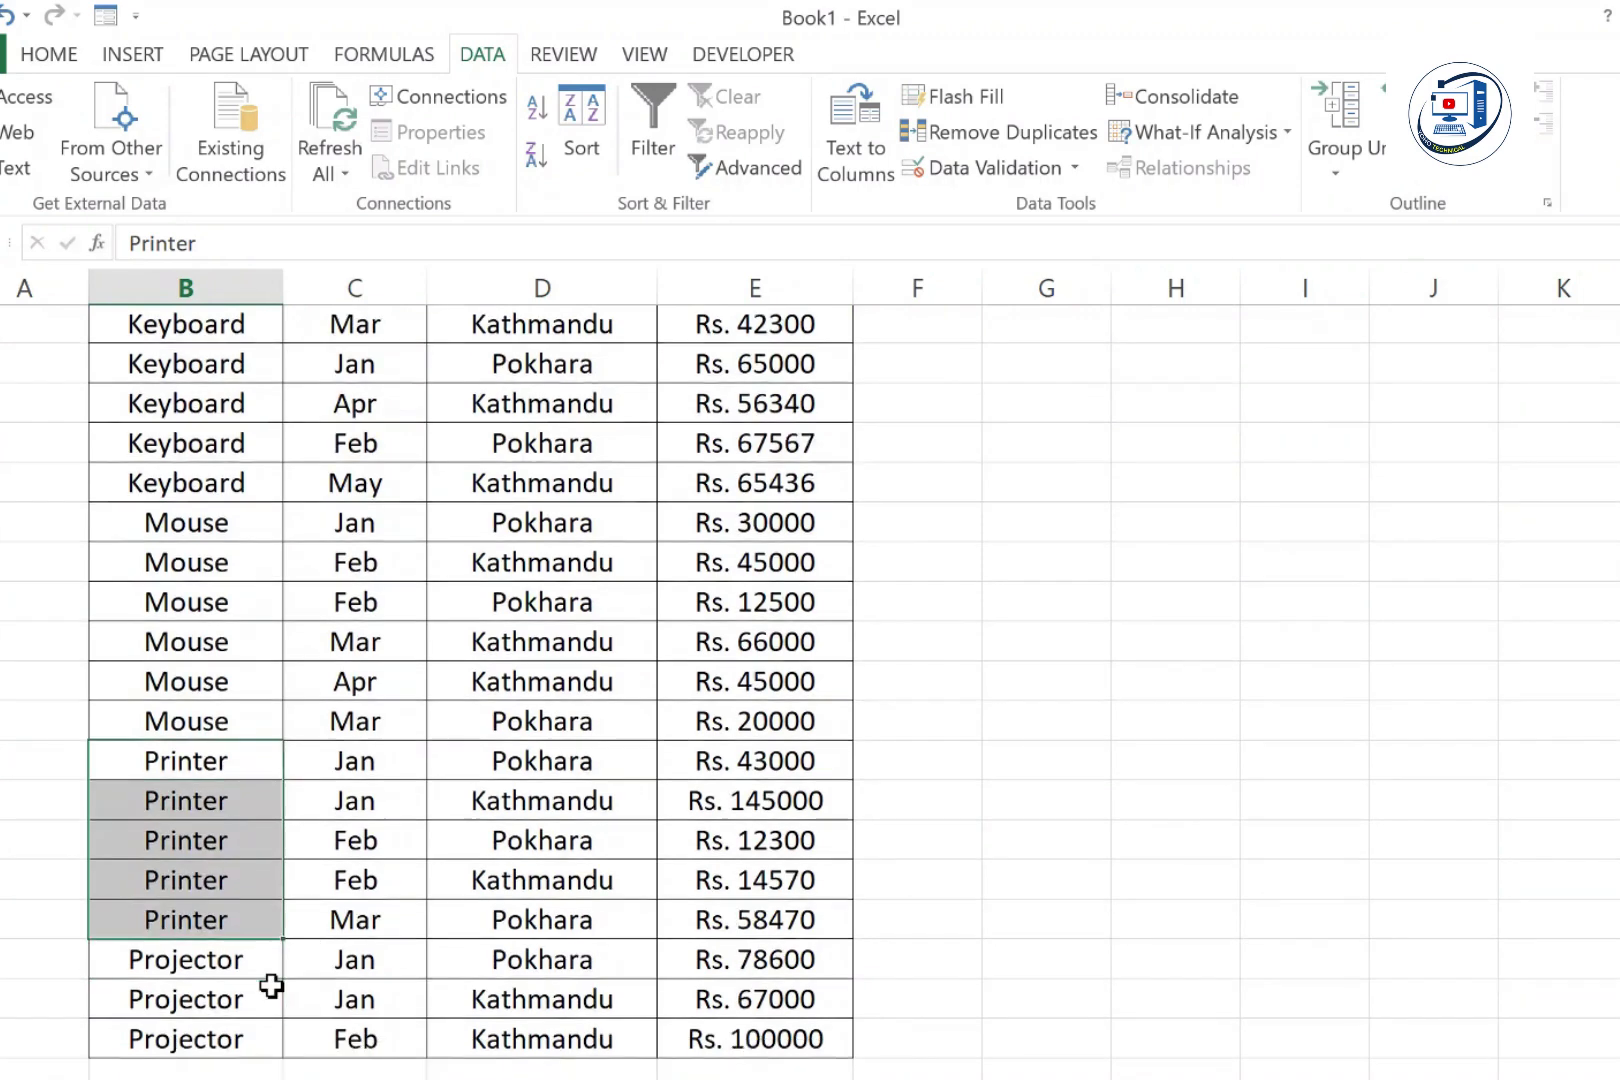
drag(231, 879, 225, 950)
scroll(741, 890, up, 3)
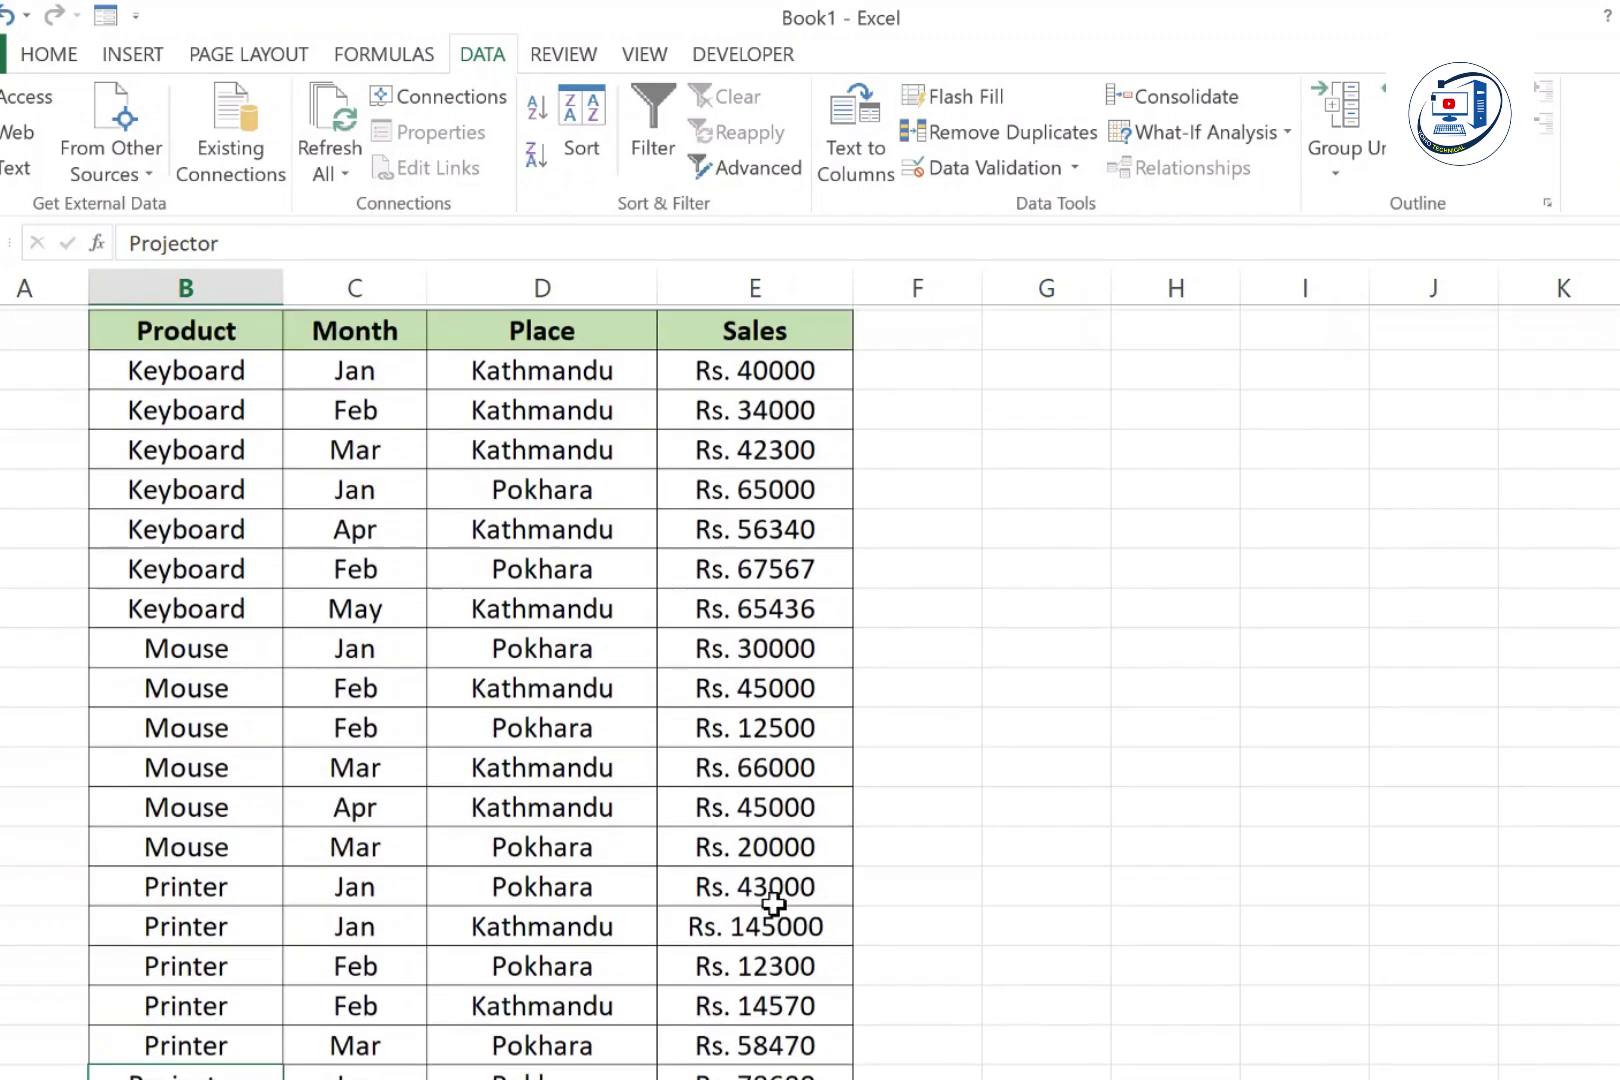
- Add subtotals to the whole sales table at each change in Product, using the Sum function on Sales
drag(207, 500, 738, 1072)
click(659, 1021)
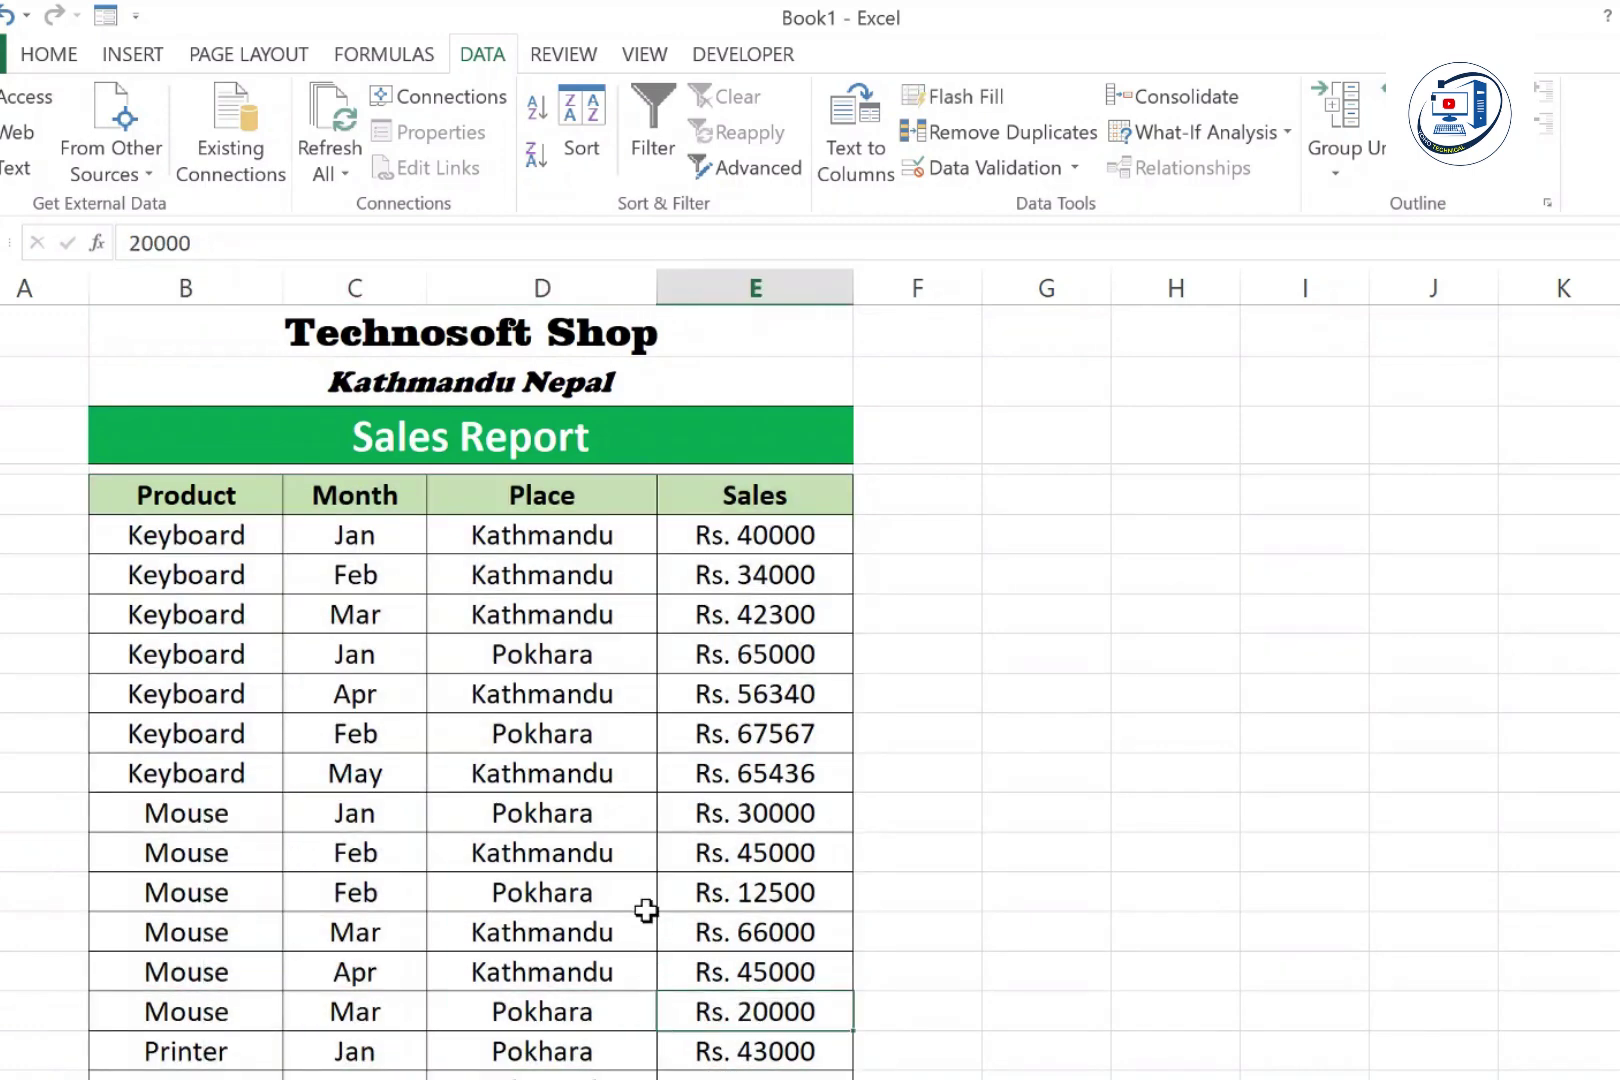
drag(219, 500, 741, 1056)
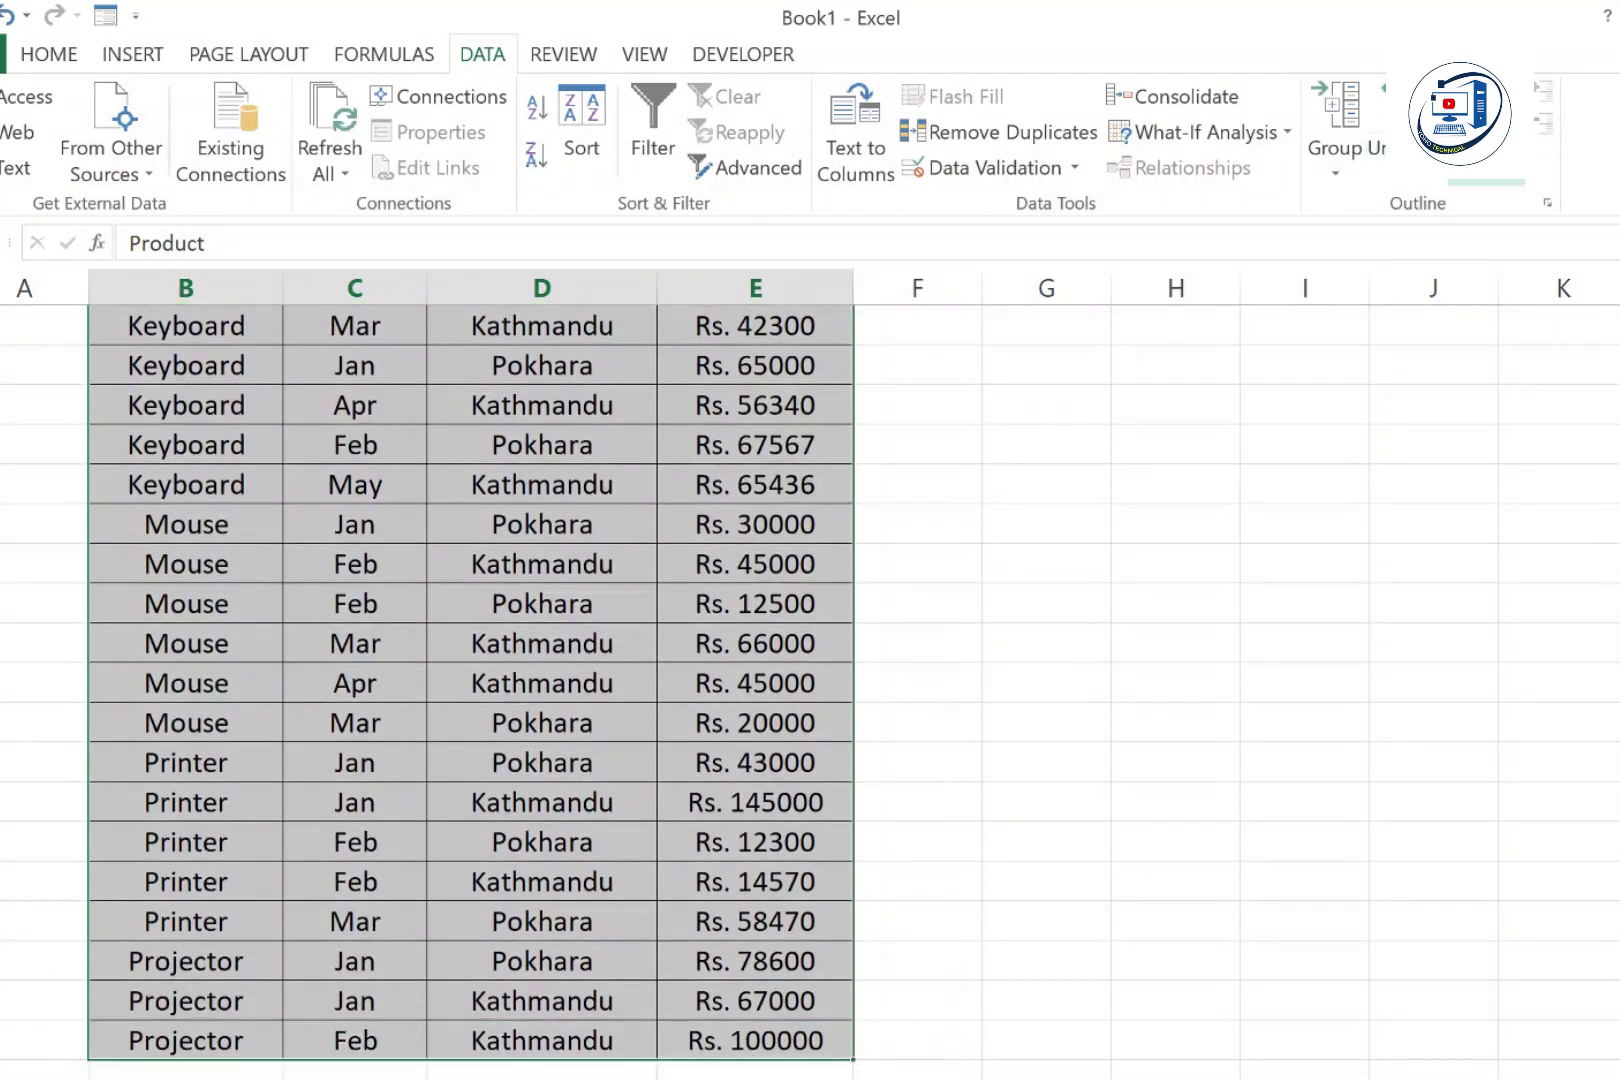
click(1478, 148)
drag(530, 462, 511, 405)
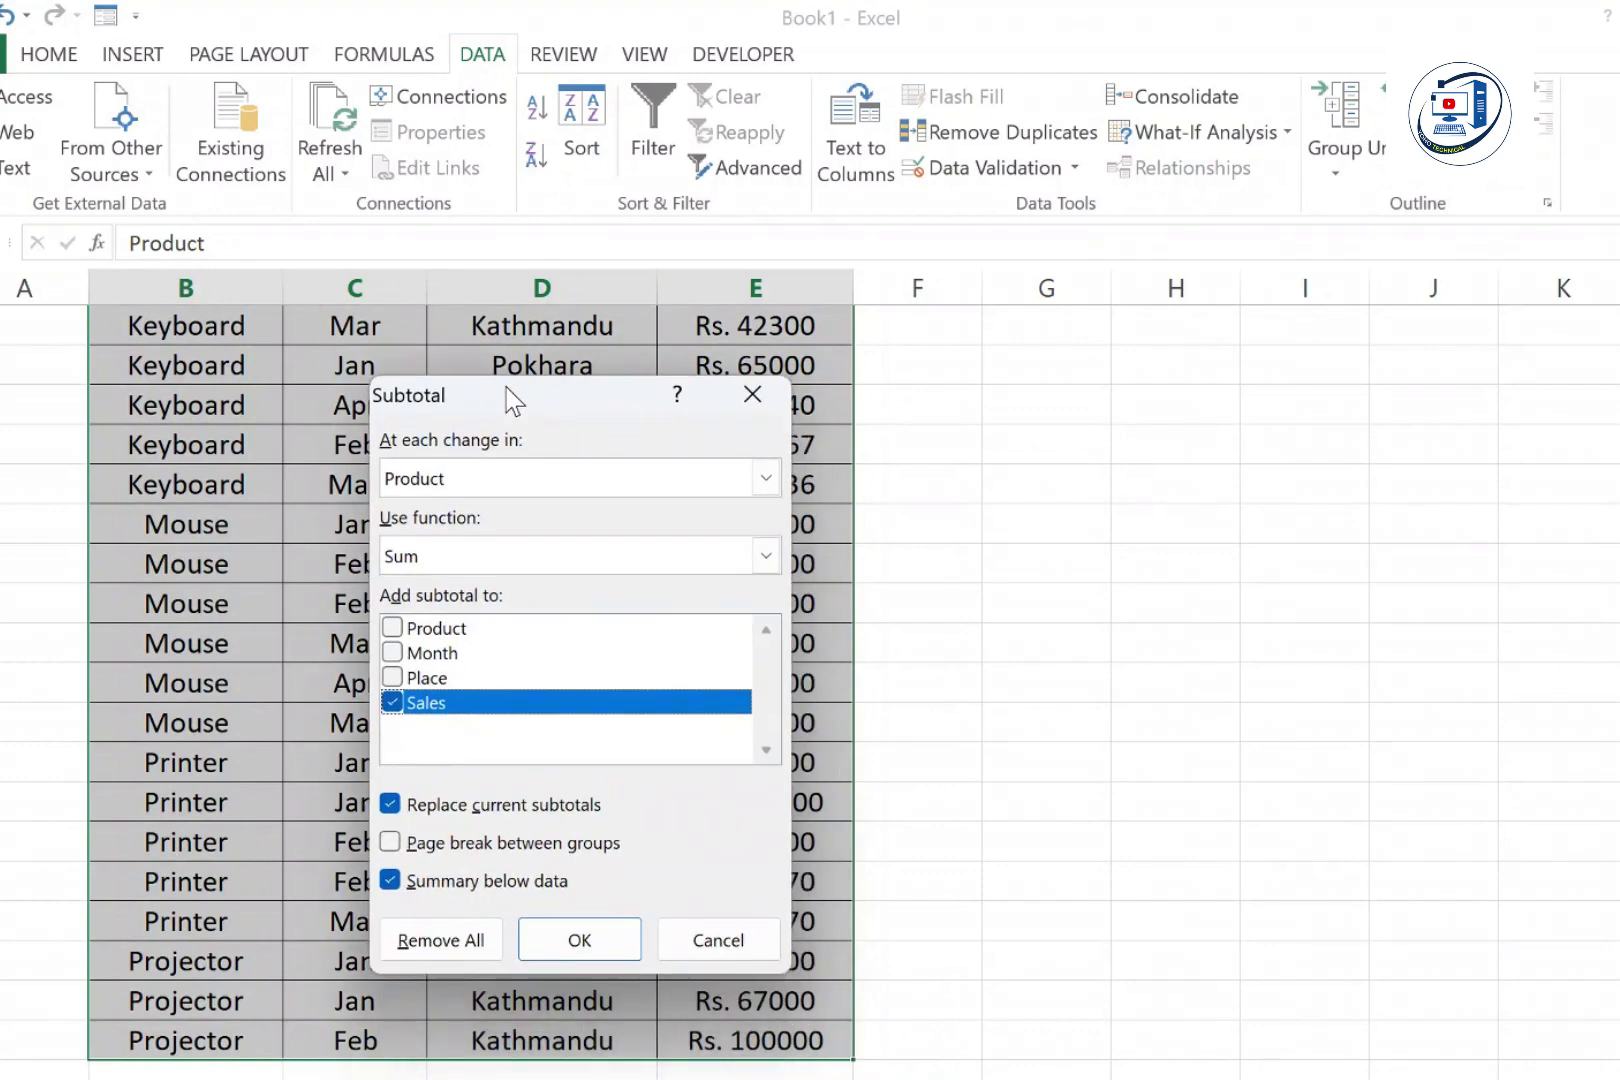
click(543, 481)
click(550, 508)
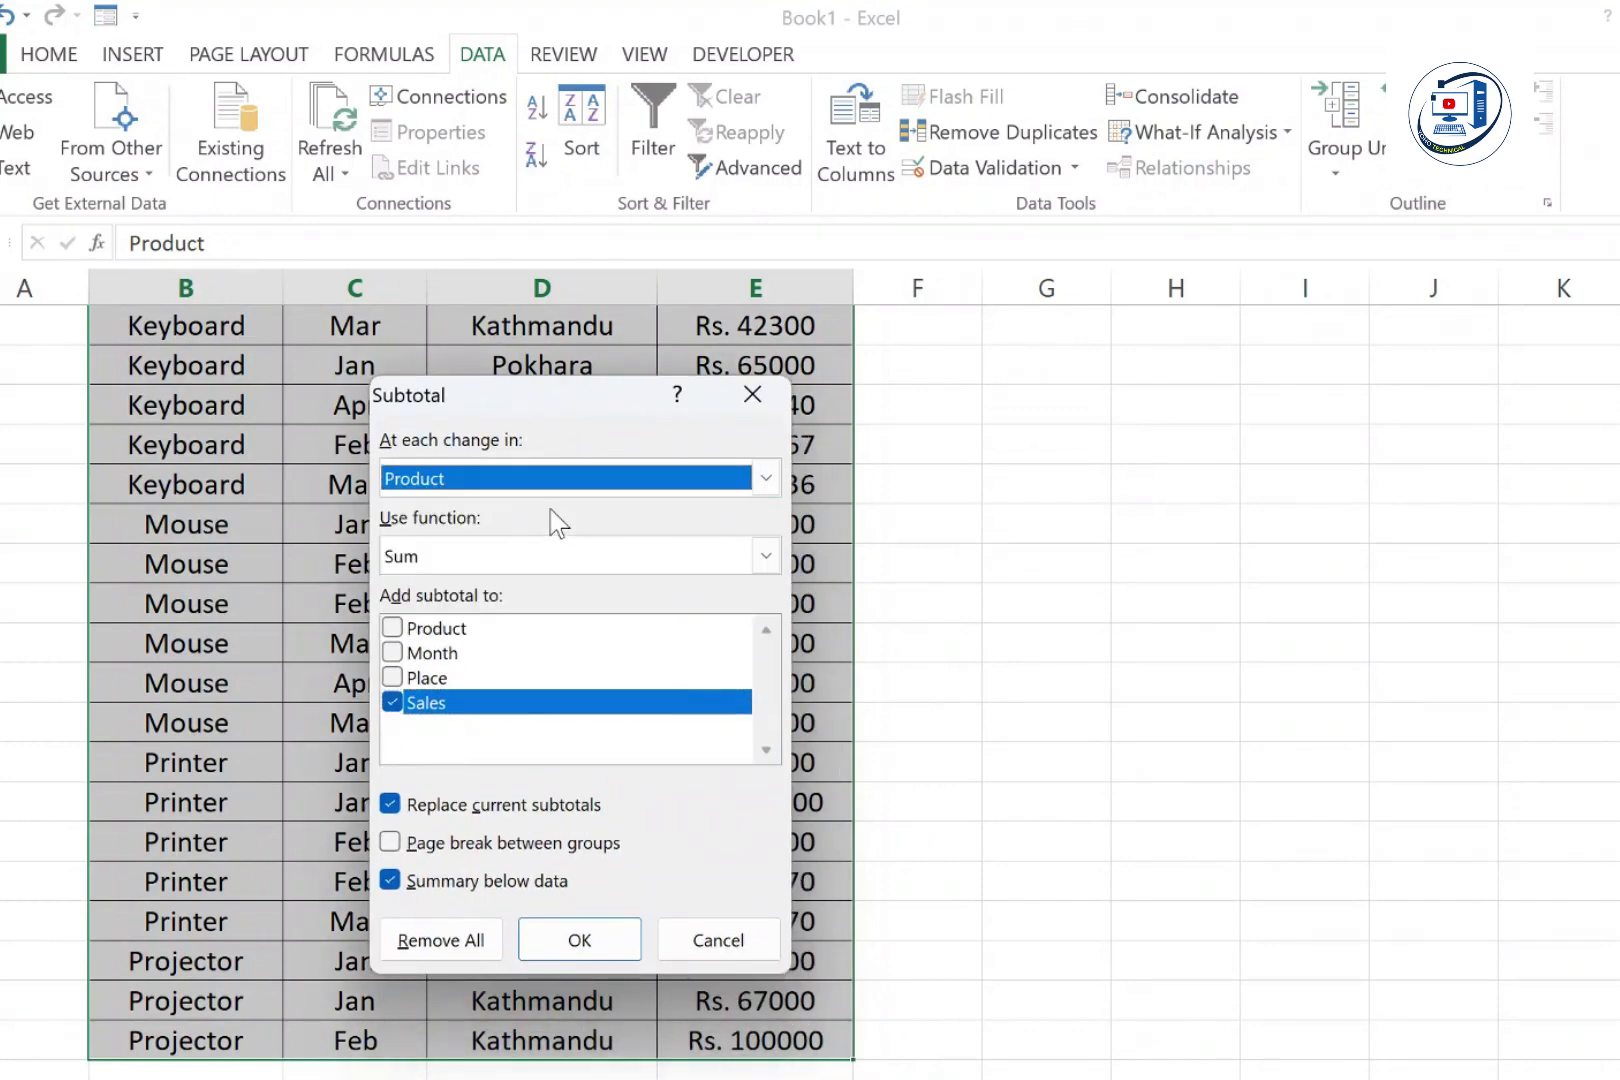
click(530, 568)
click(521, 588)
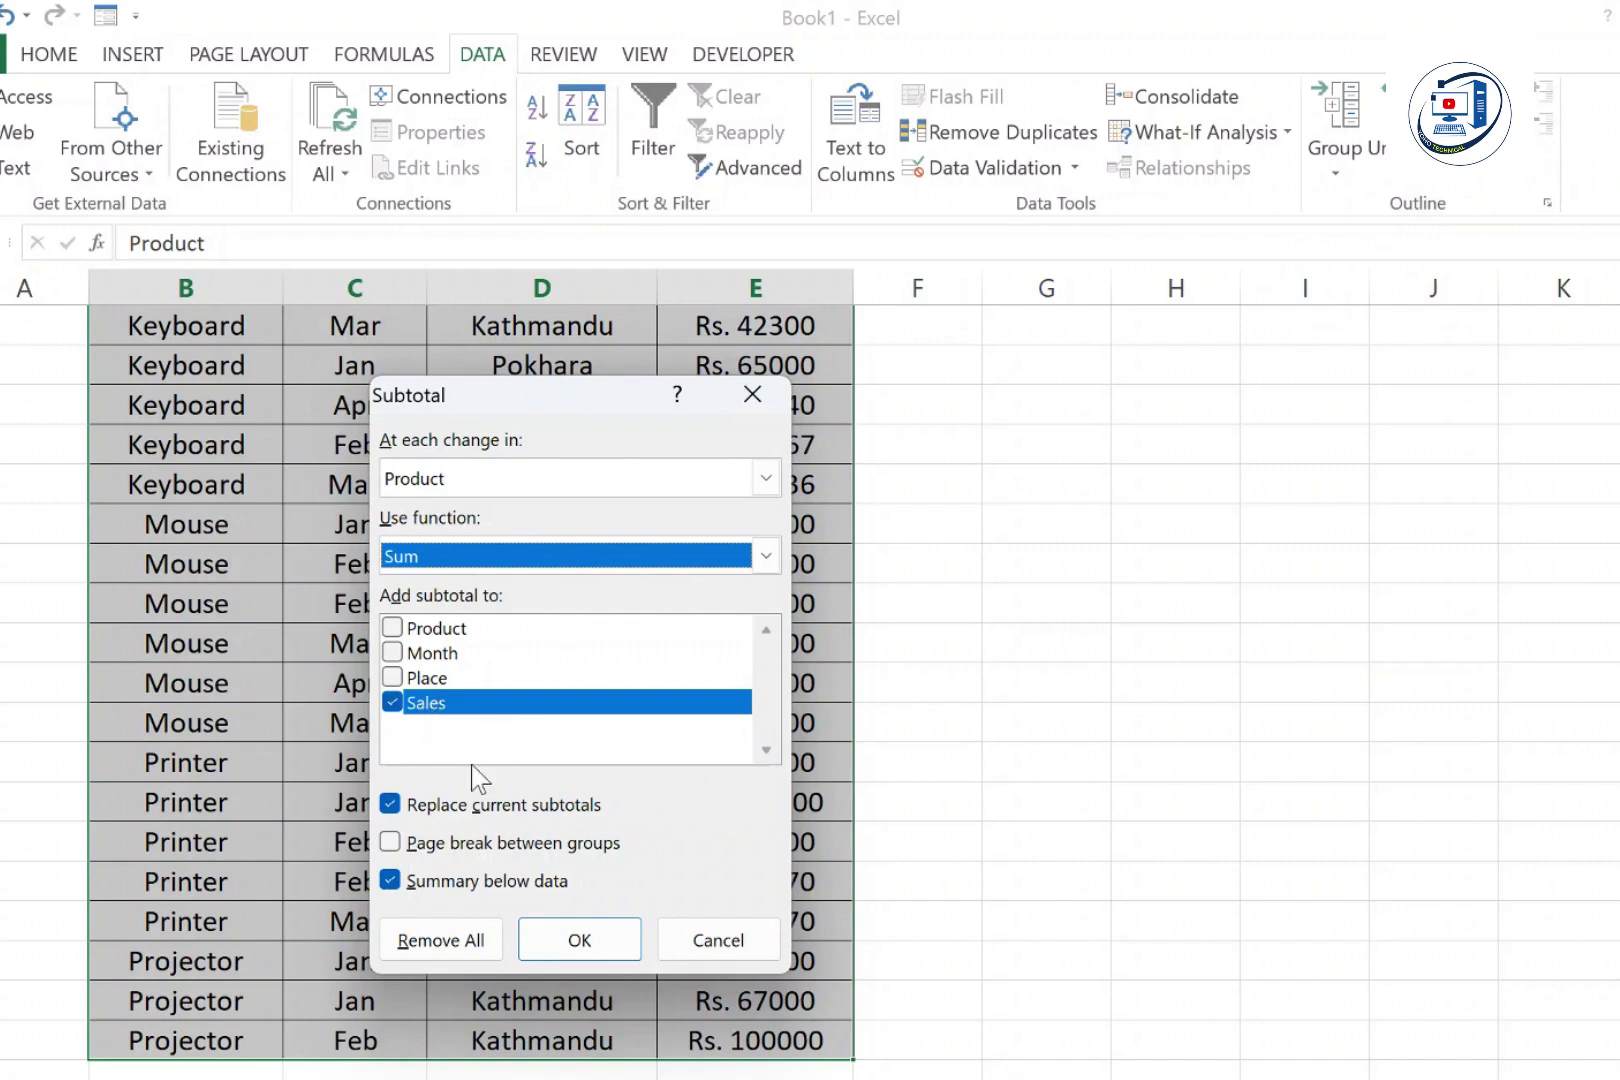
click(585, 945)
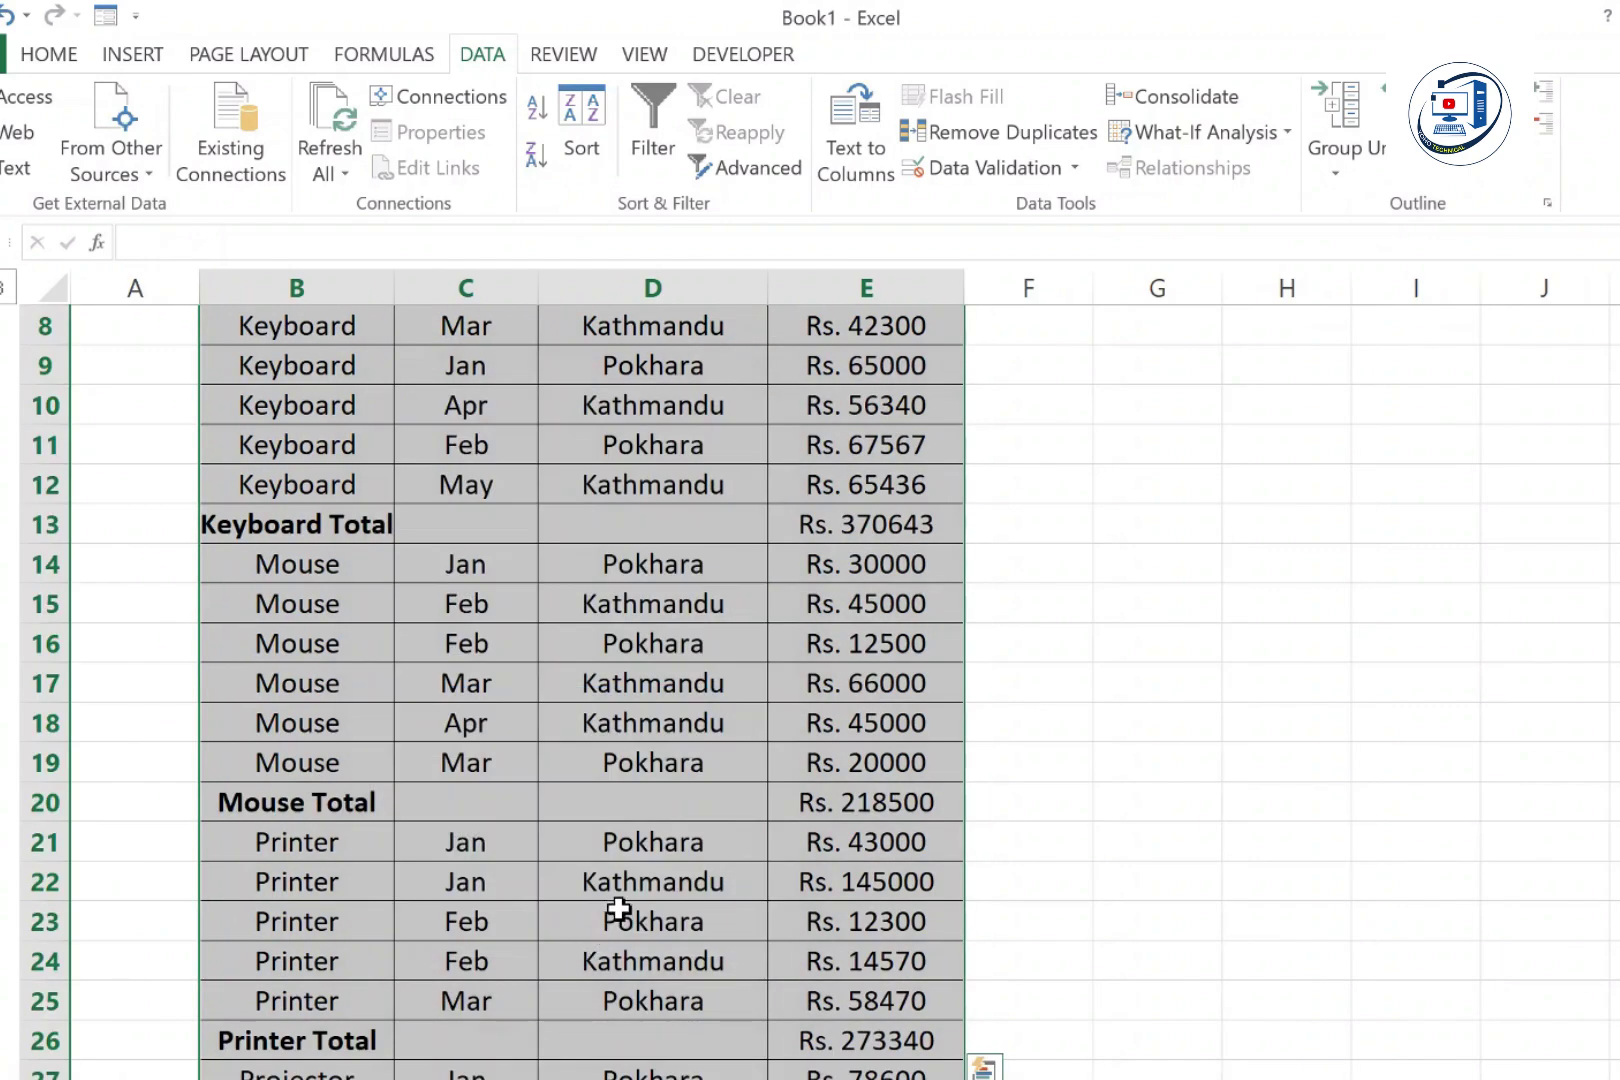
- Examine the subtotal labels and SUBTOTAL formulas in the Keyboard, Mouse and Printer total rows
scroll(618, 911, up, 3)
click(363, 815)
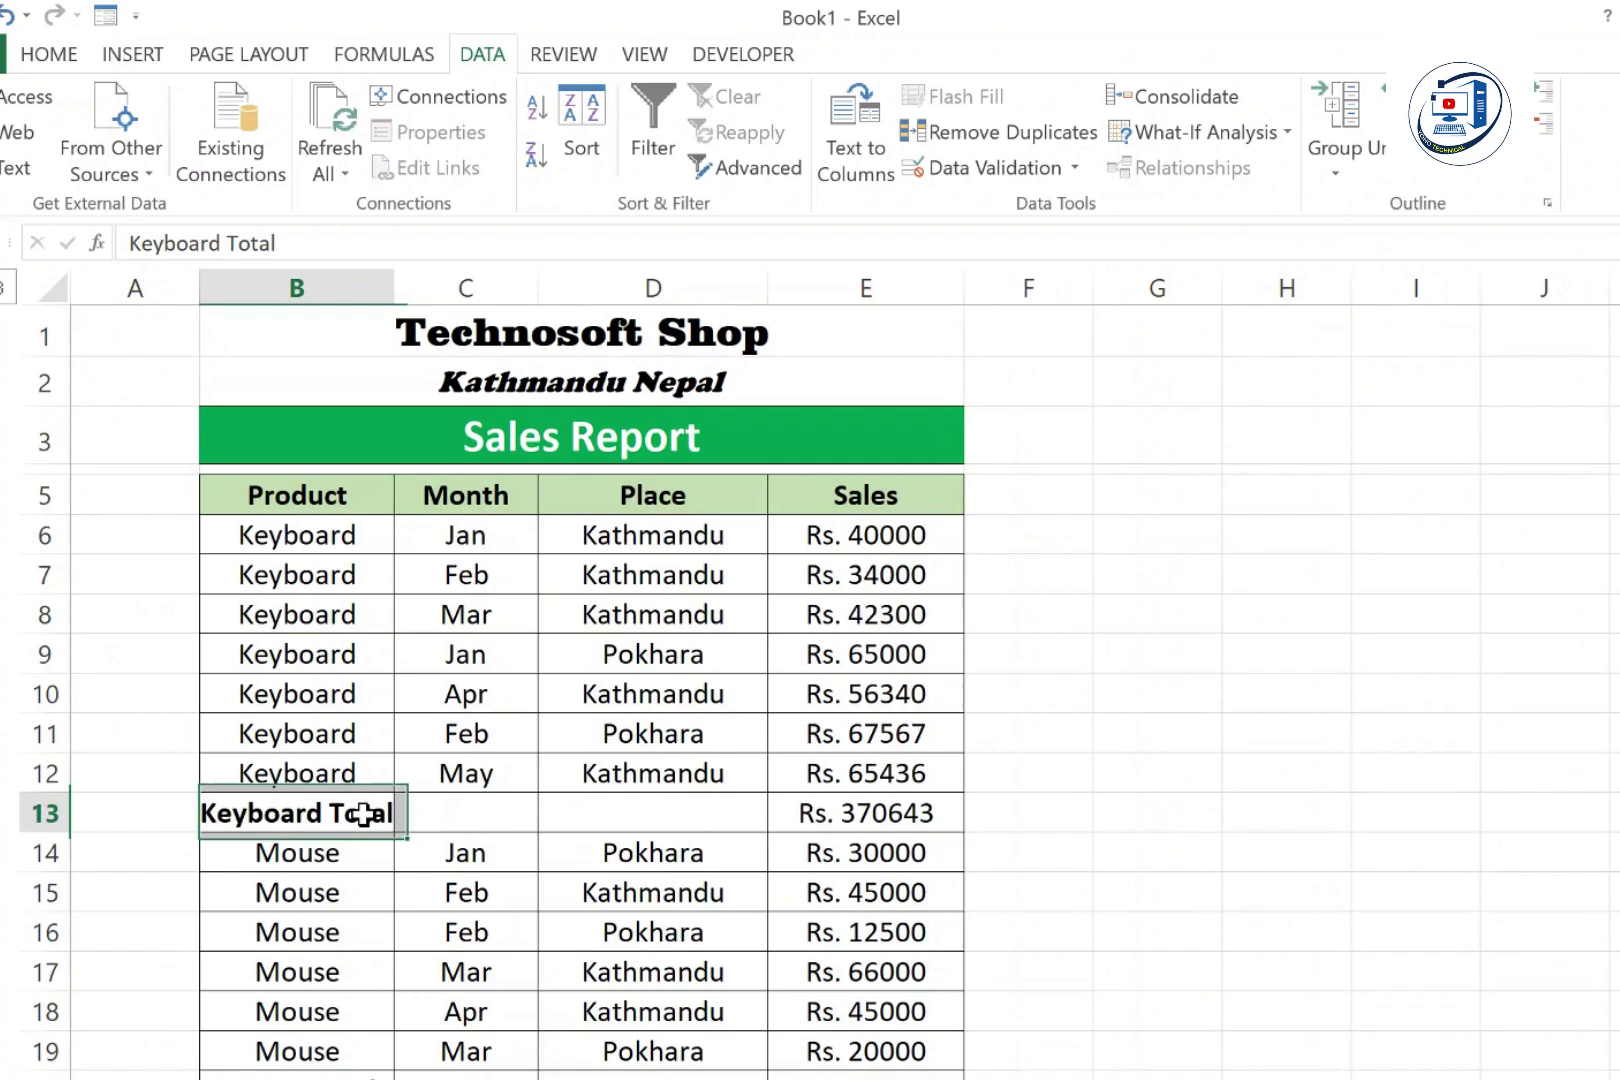
click(887, 815)
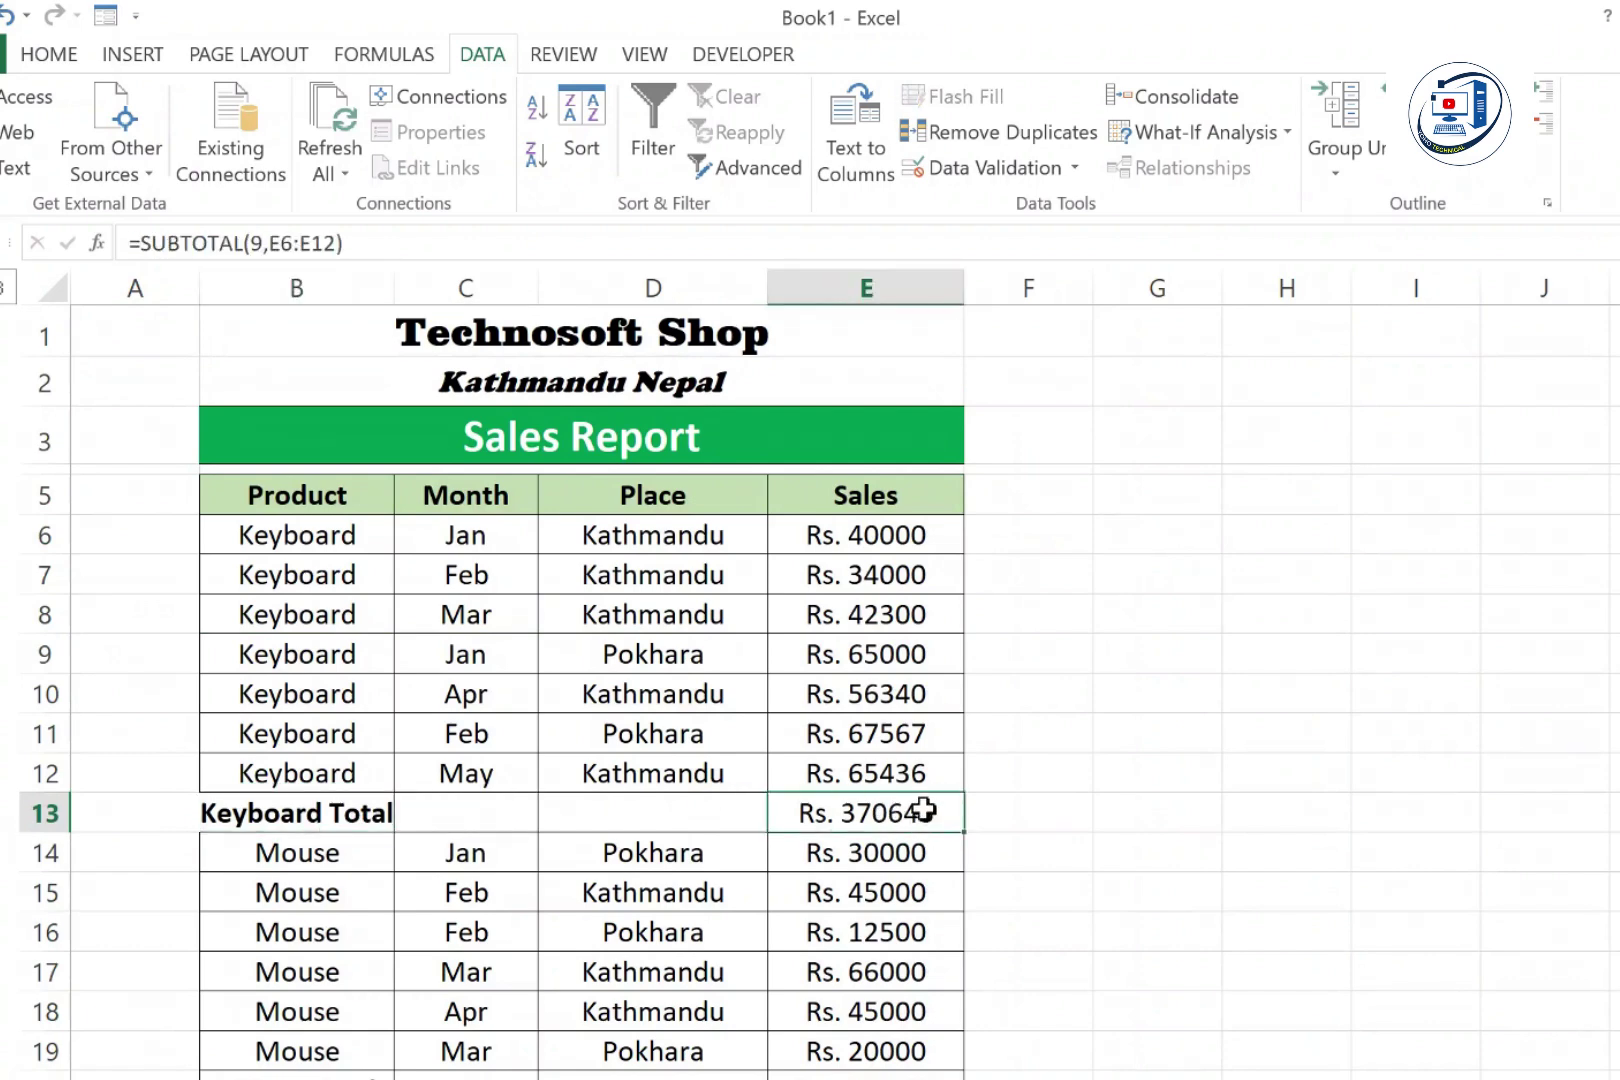
scroll(935, 818, down, 2)
click(313, 850)
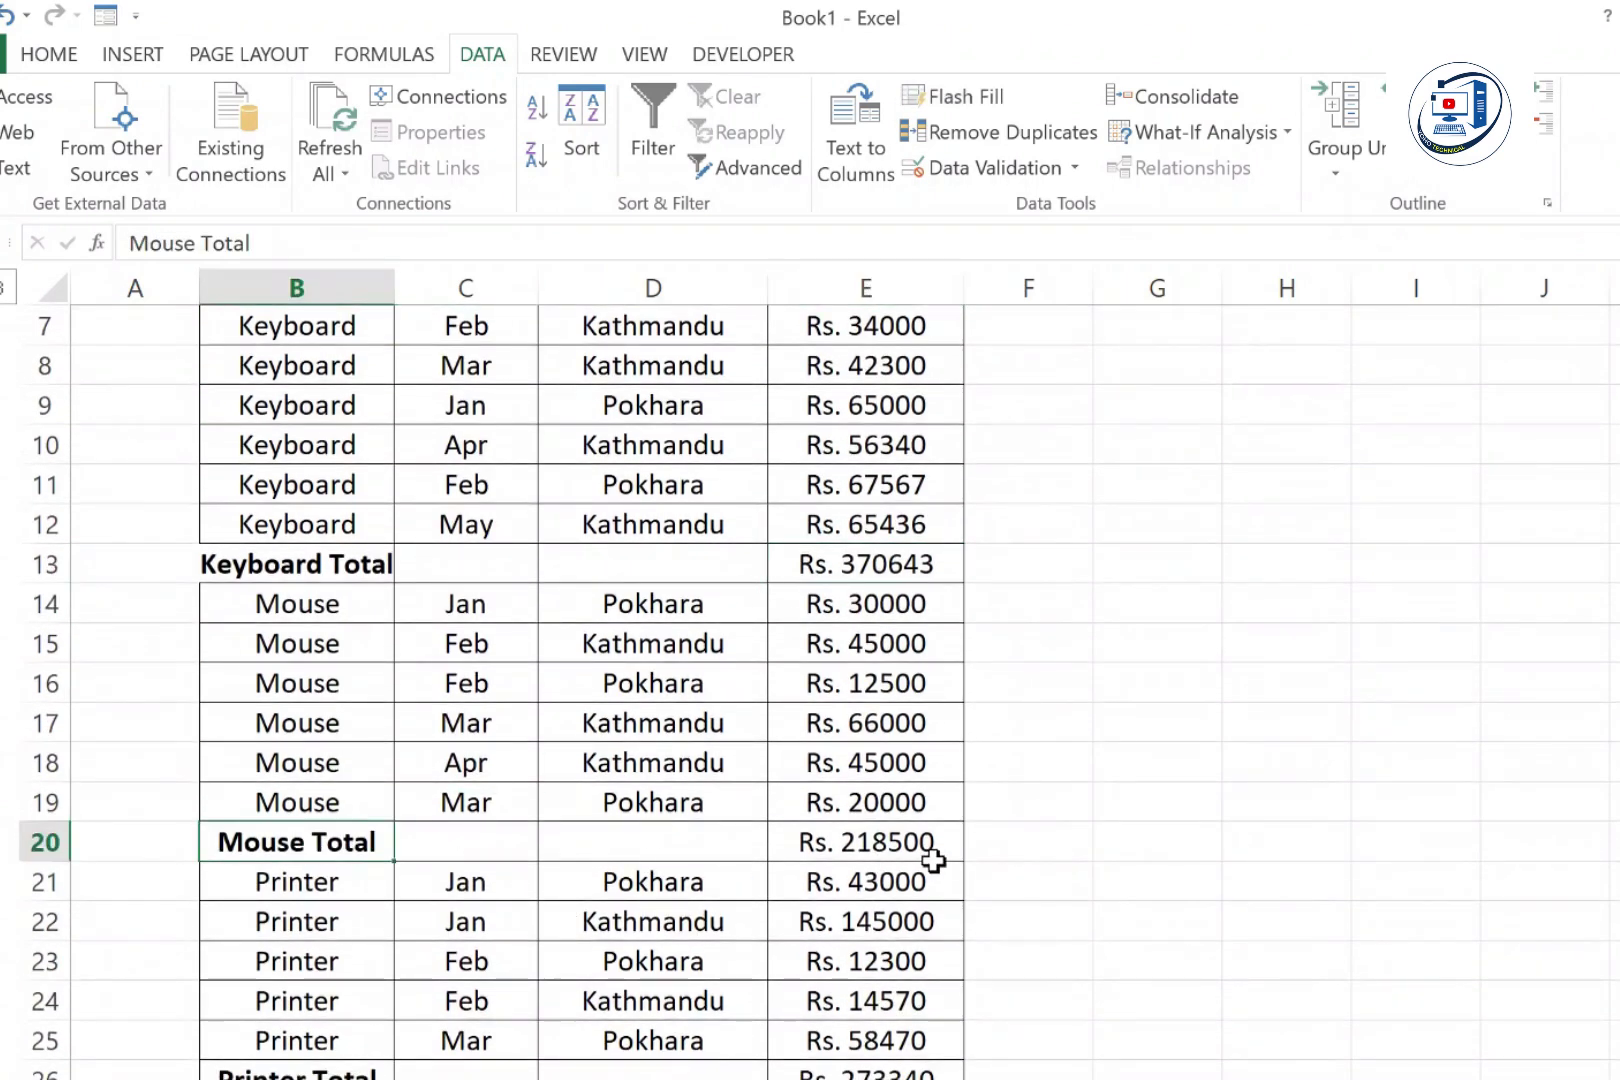
click(890, 845)
scroll(880, 852, down, 2)
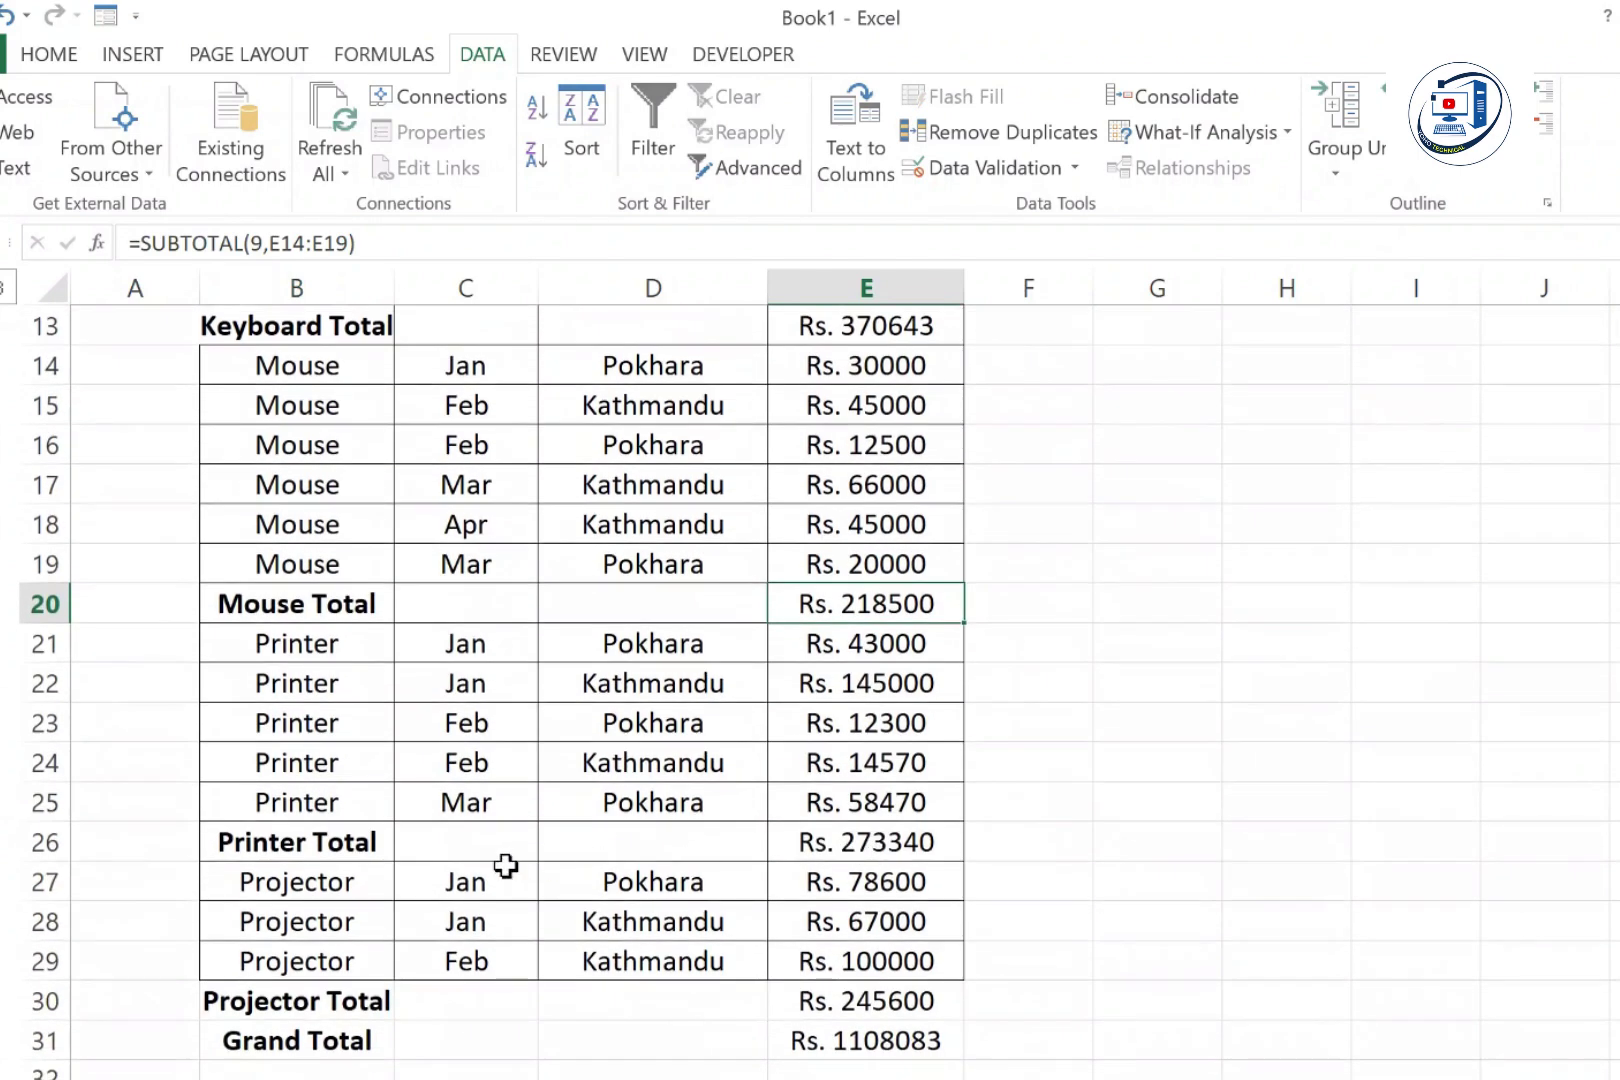
click(362, 845)
click(840, 845)
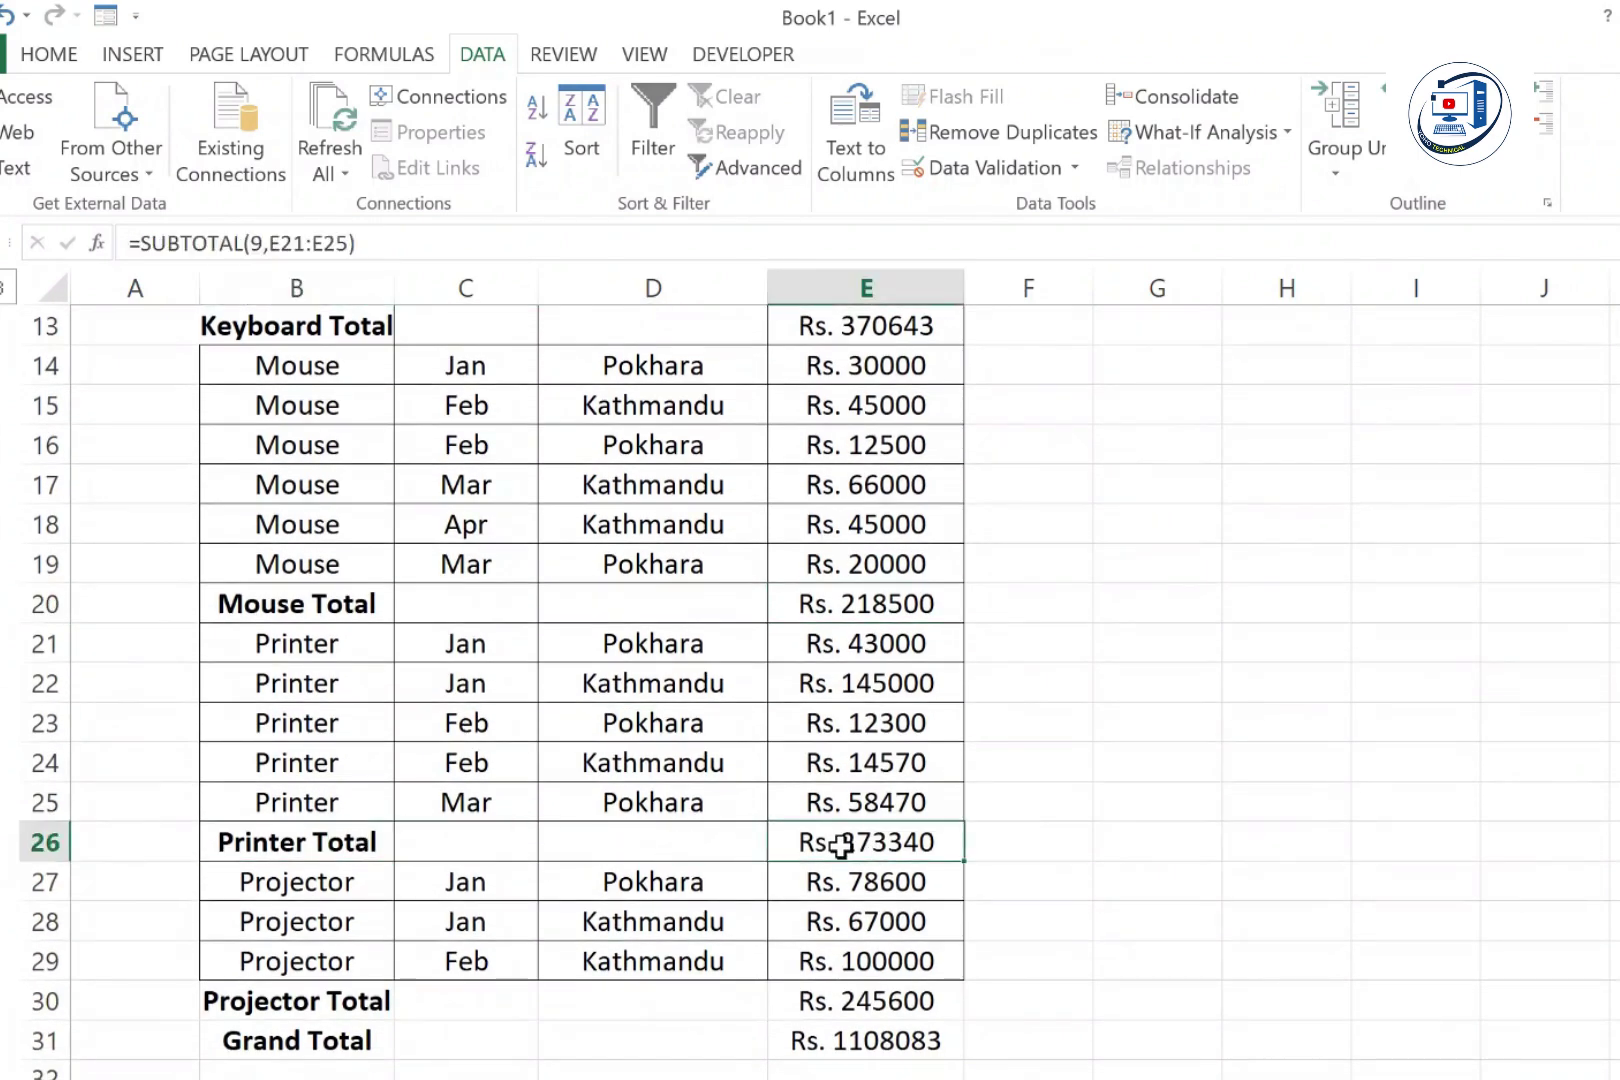
- Examine the Projector Total and Grand Total rows with their Sales formulas, and return to the start of the report
scroll(676, 874, down, 2)
key(Down)
key(Down)
key(Down)
key(Down)
click(381, 760)
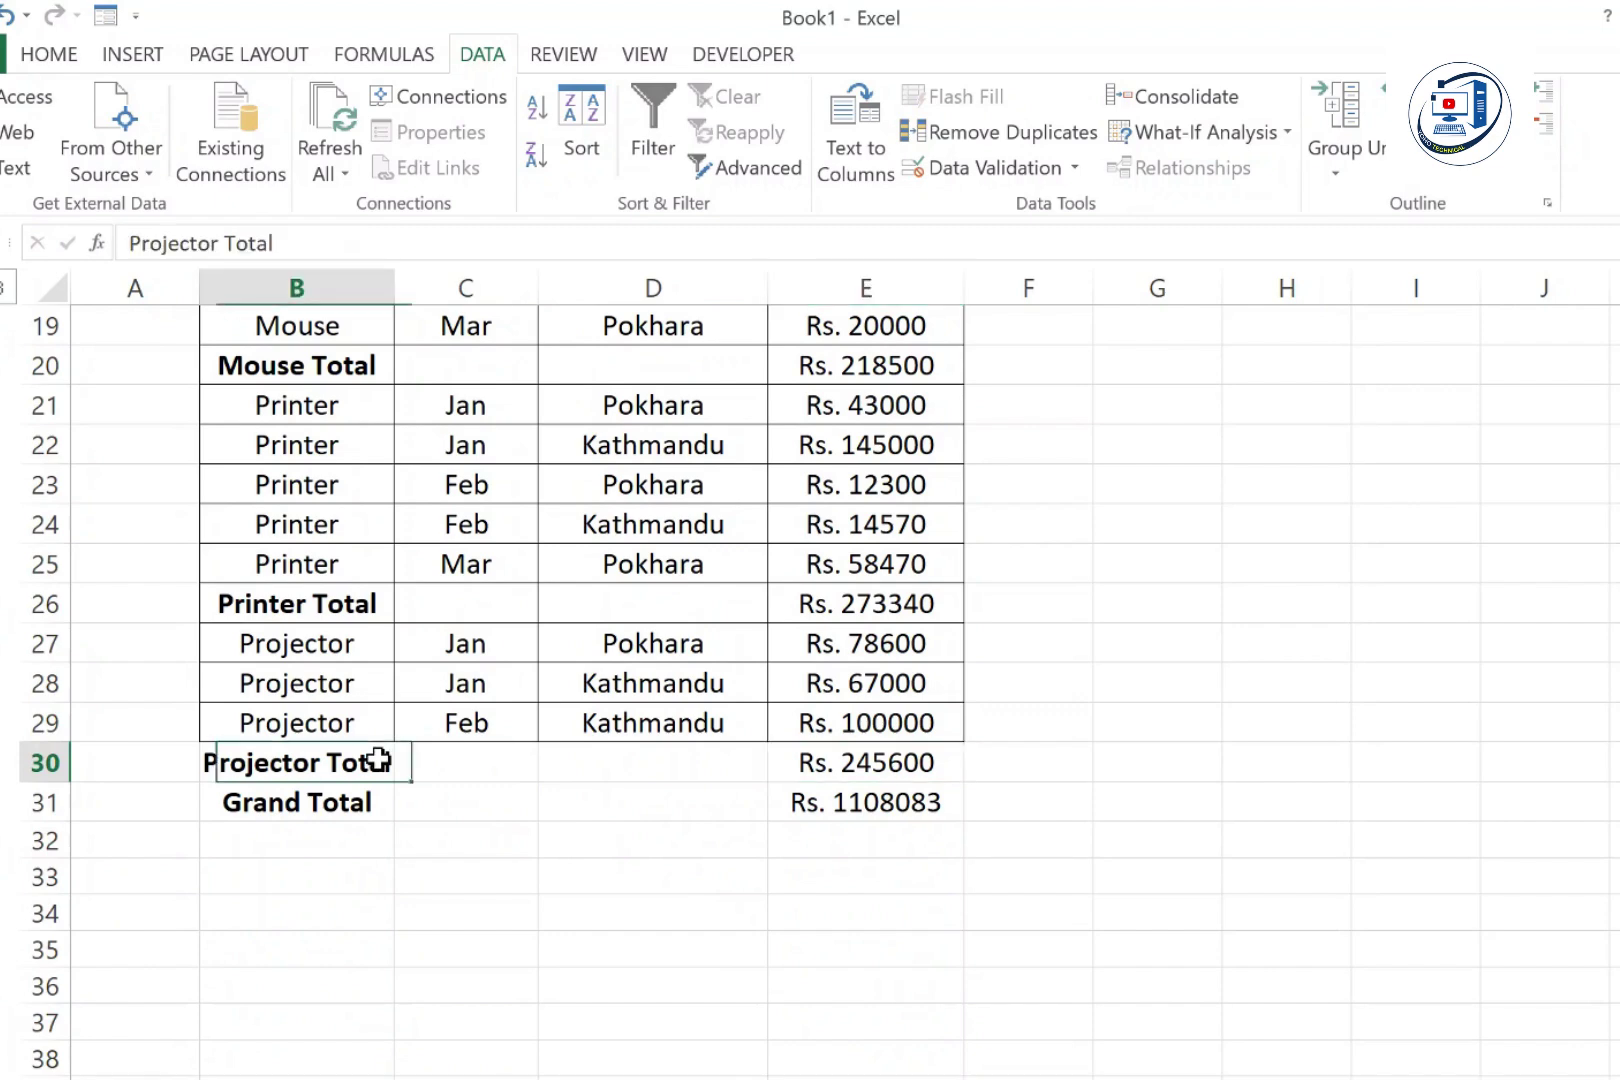
click(842, 765)
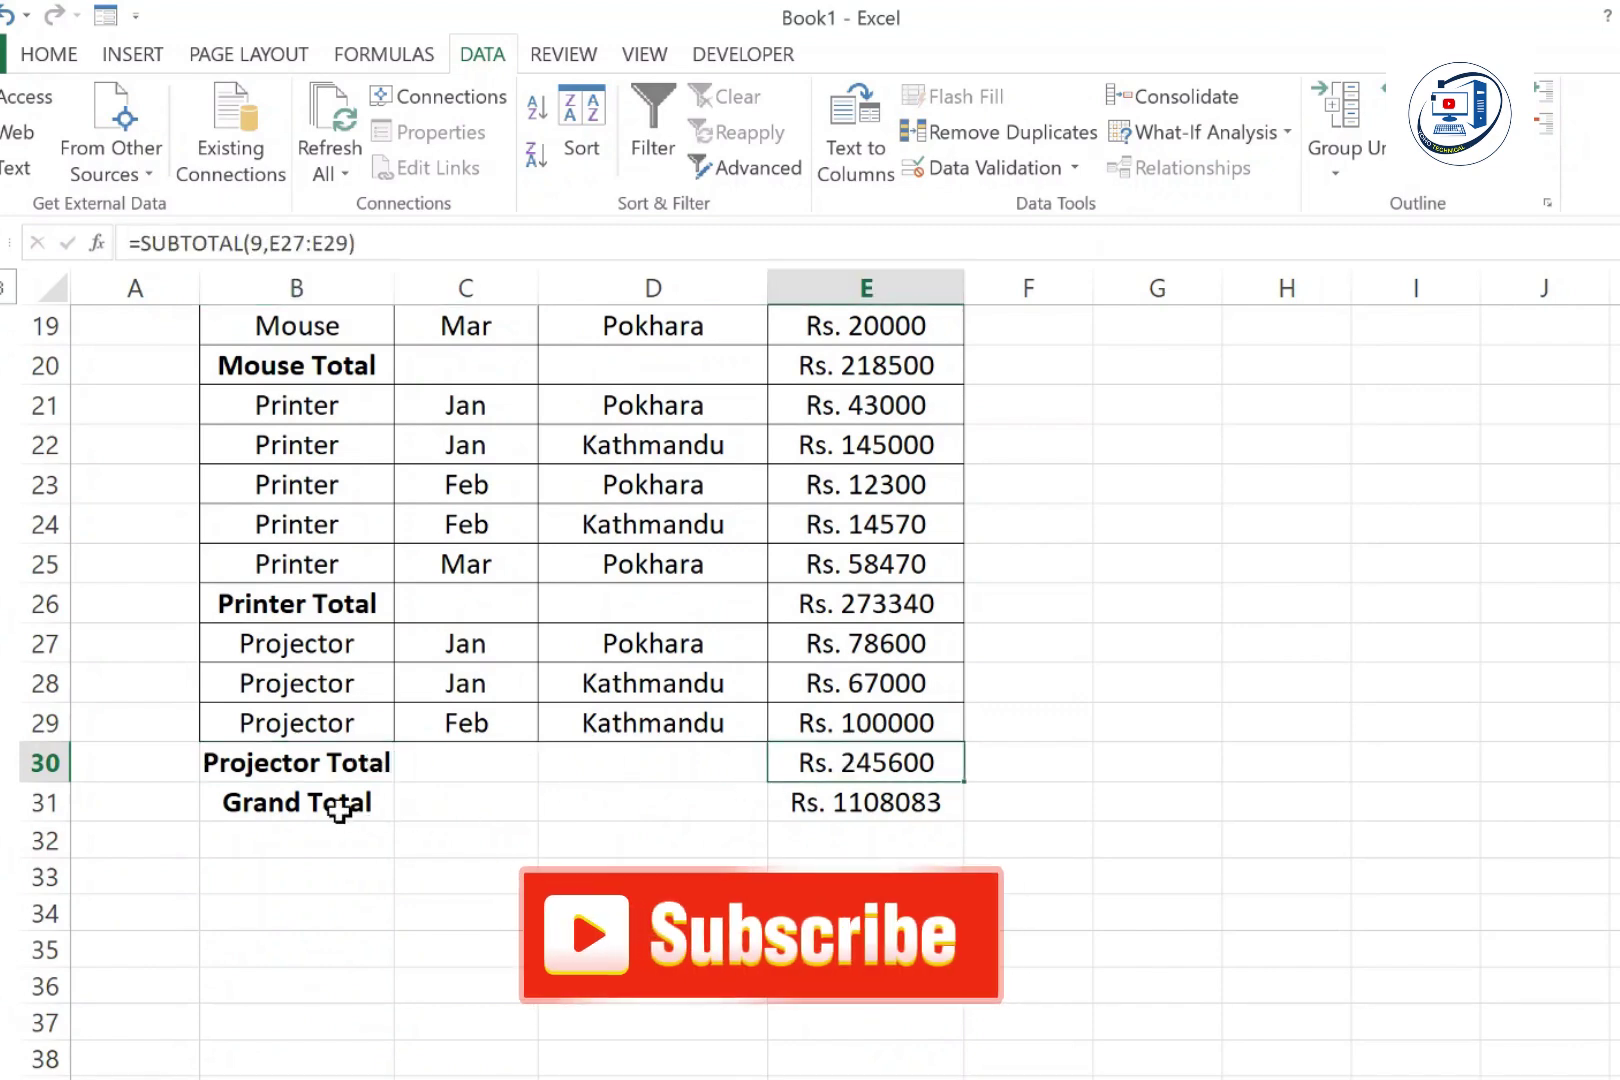
click(340, 803)
click(904, 800)
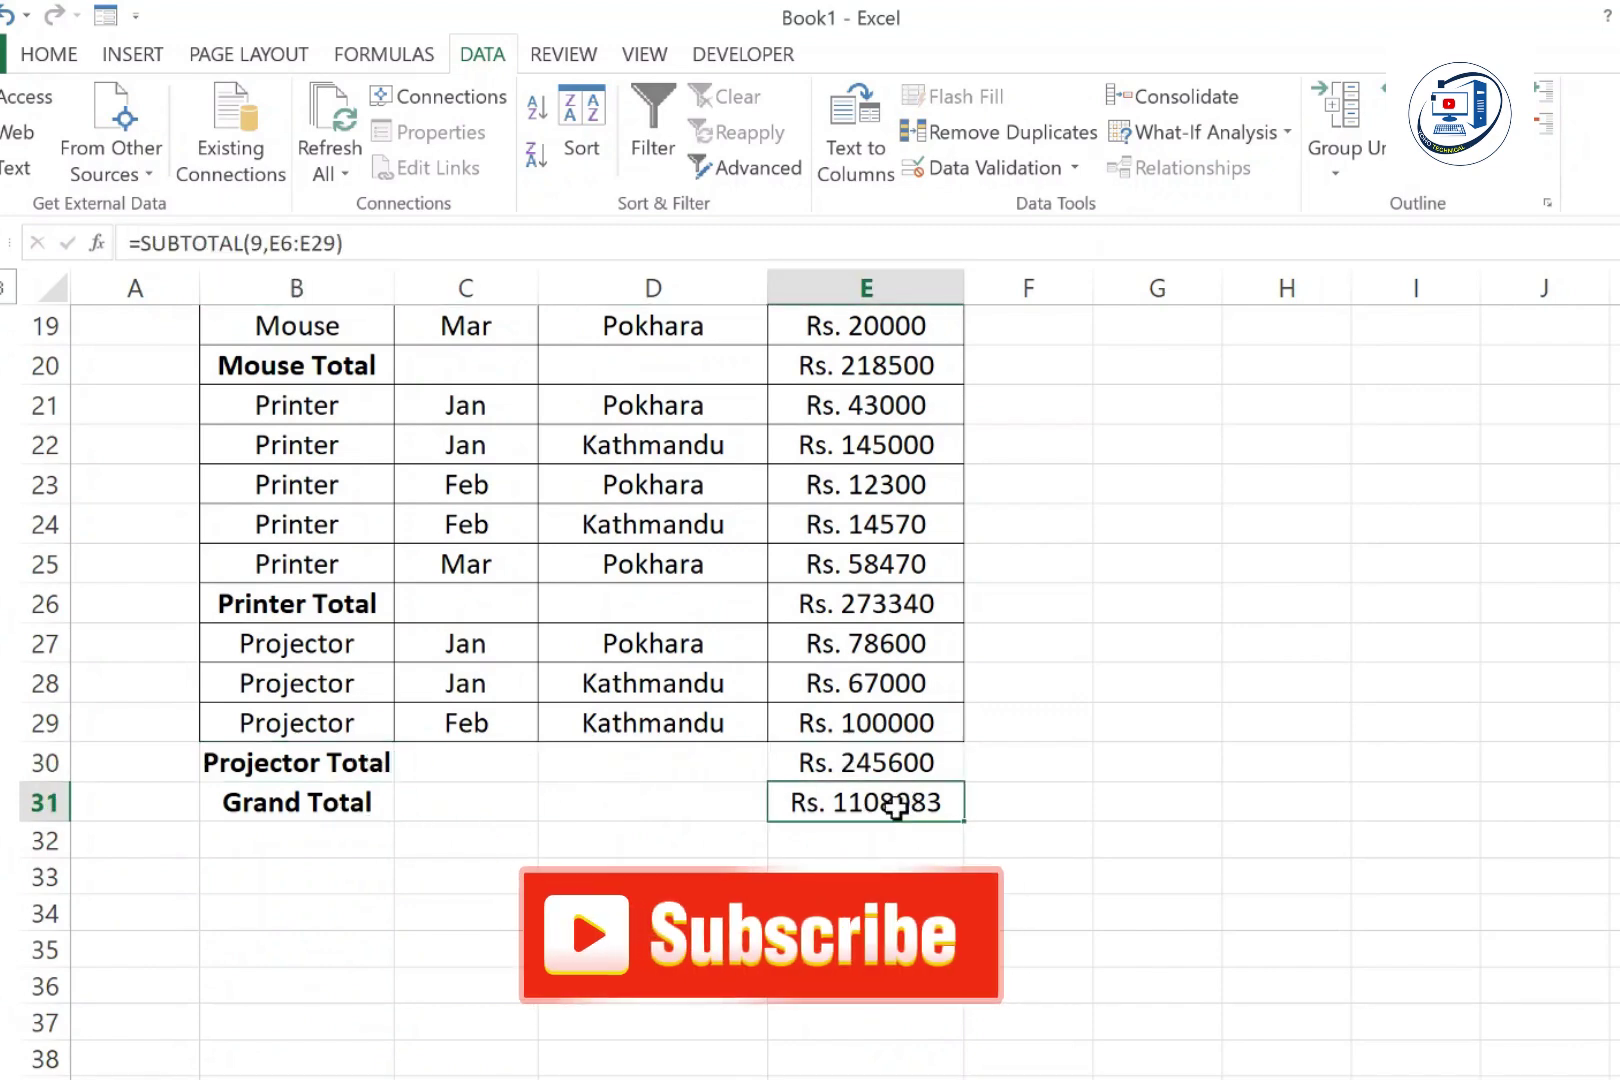
scroll(895, 808, up, 5)
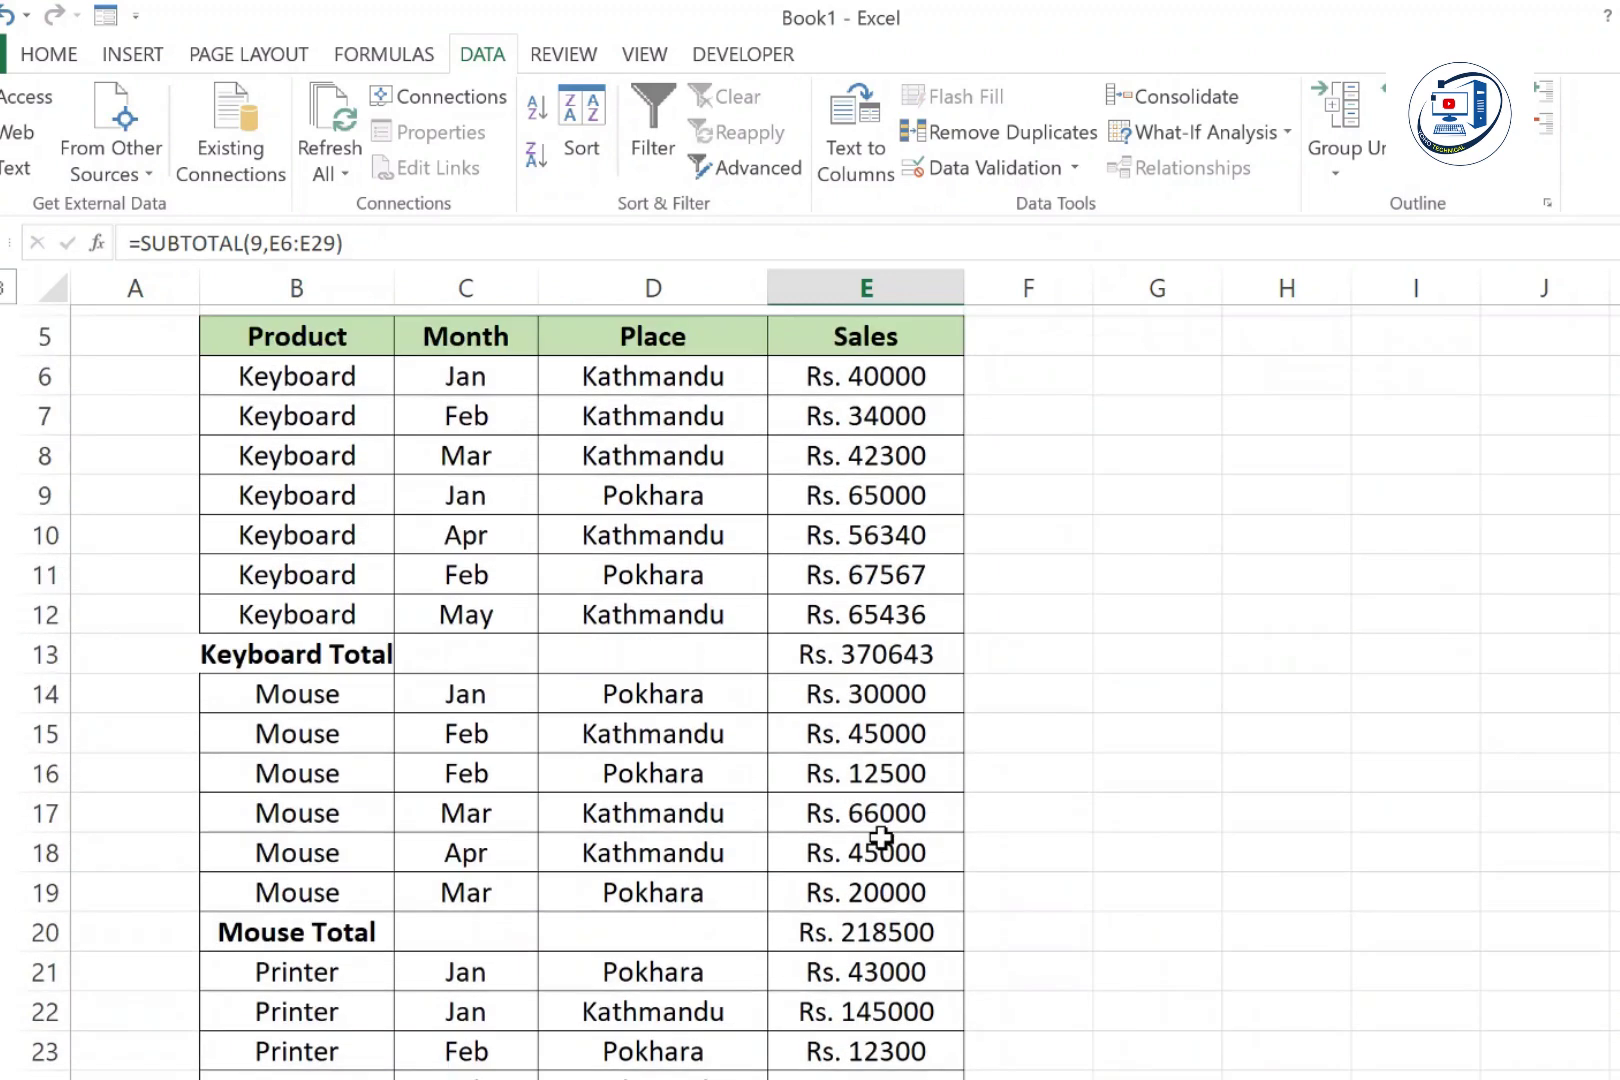
scroll(881, 836, up, 2)
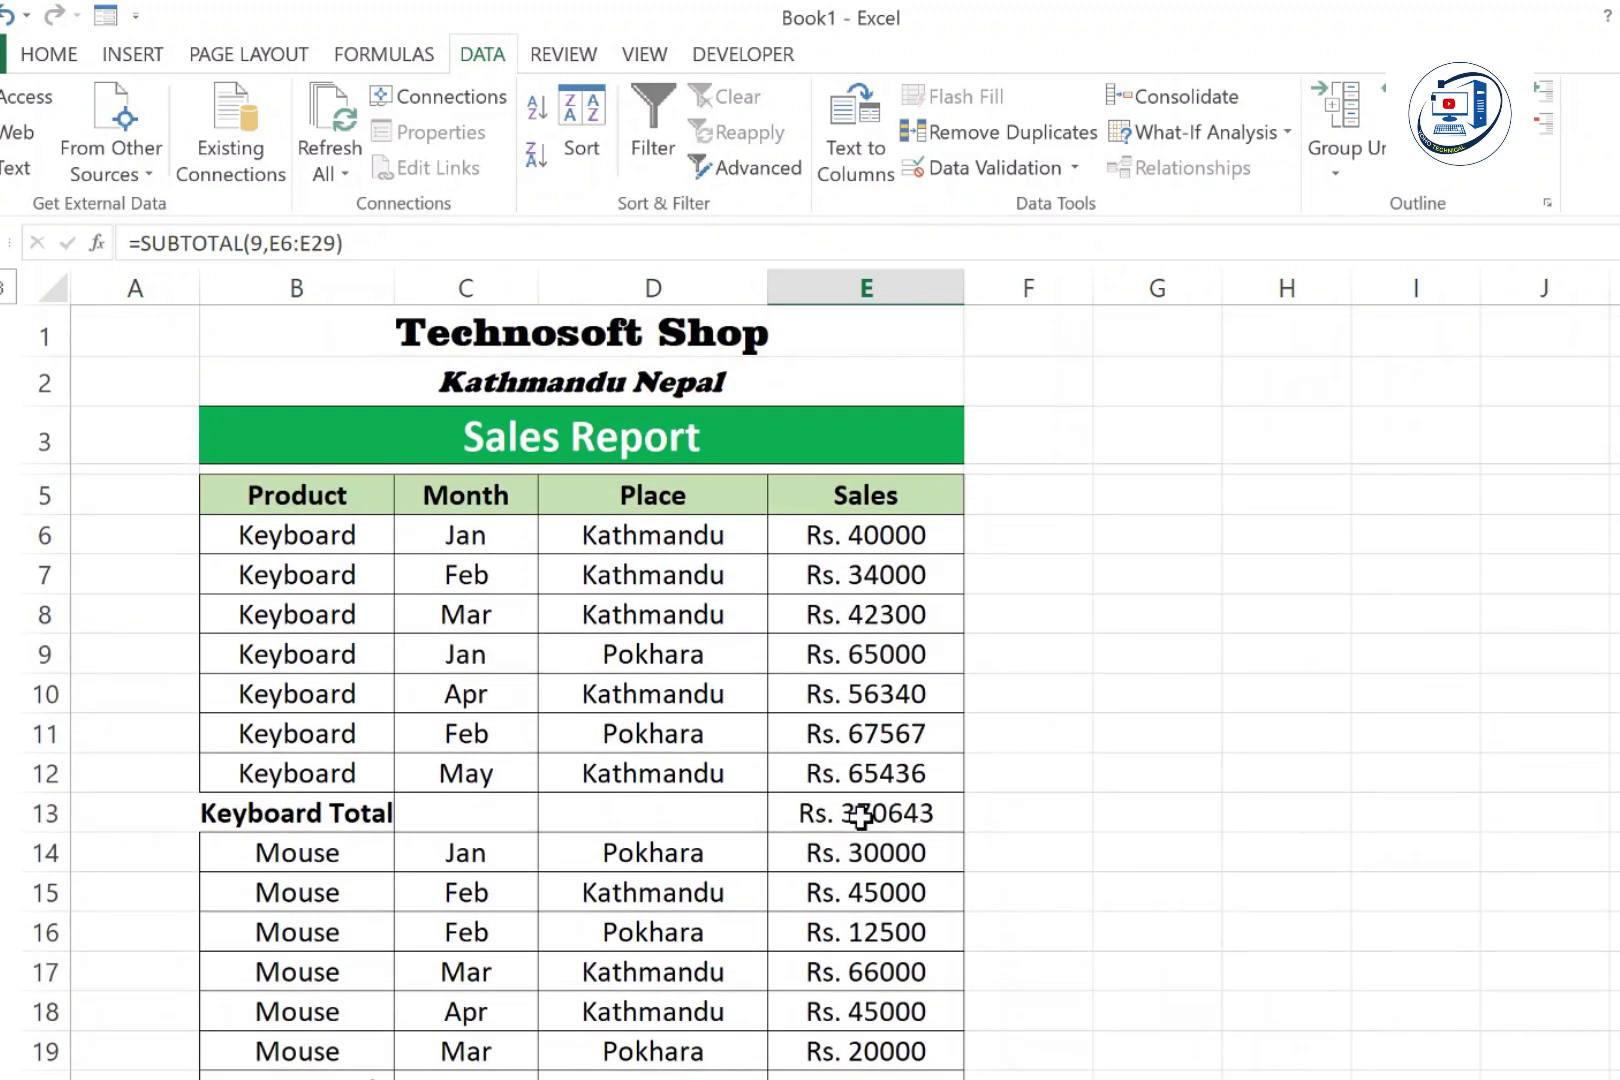